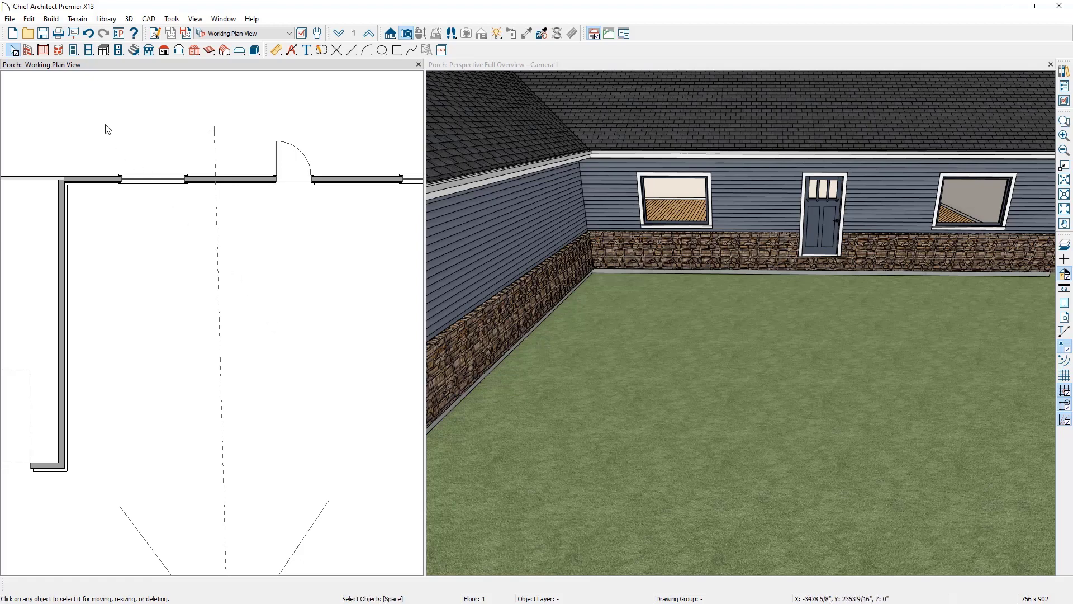
# - Draw straight railings from the left wall across the front and up to the house wall, then select the enclosed room
pyautogui.click(45, 51)
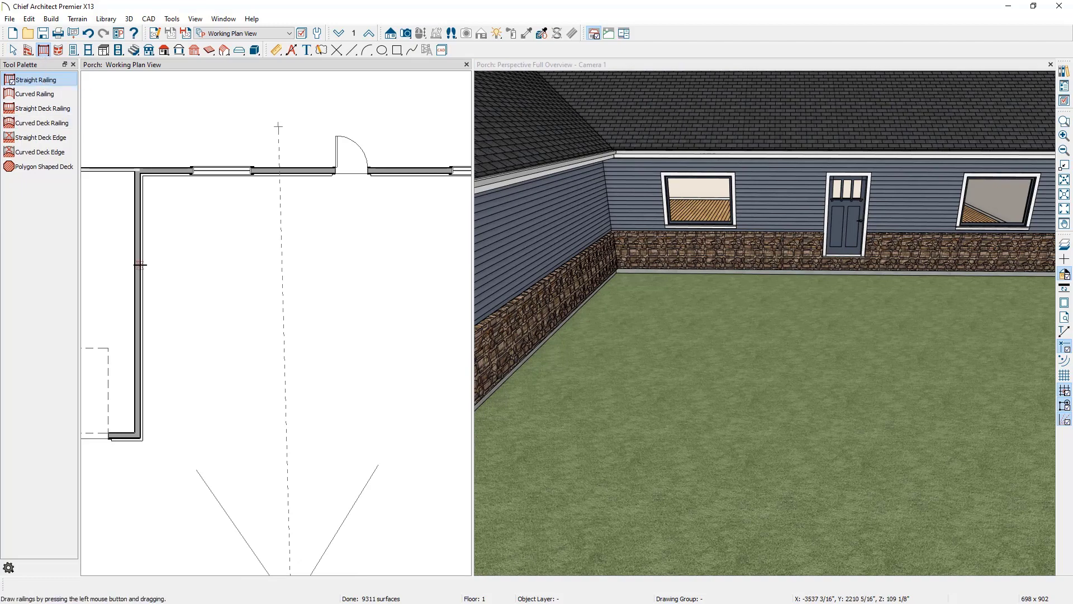
pyautogui.moveTo(151, 294)
pyautogui.mouseDown()
pyautogui.moveTo(408, 304)
pyautogui.moveTo(416, 294)
pyautogui.mouseUp()
pyautogui.moveTo(416, 293); pyautogui.dragTo(420, 174)
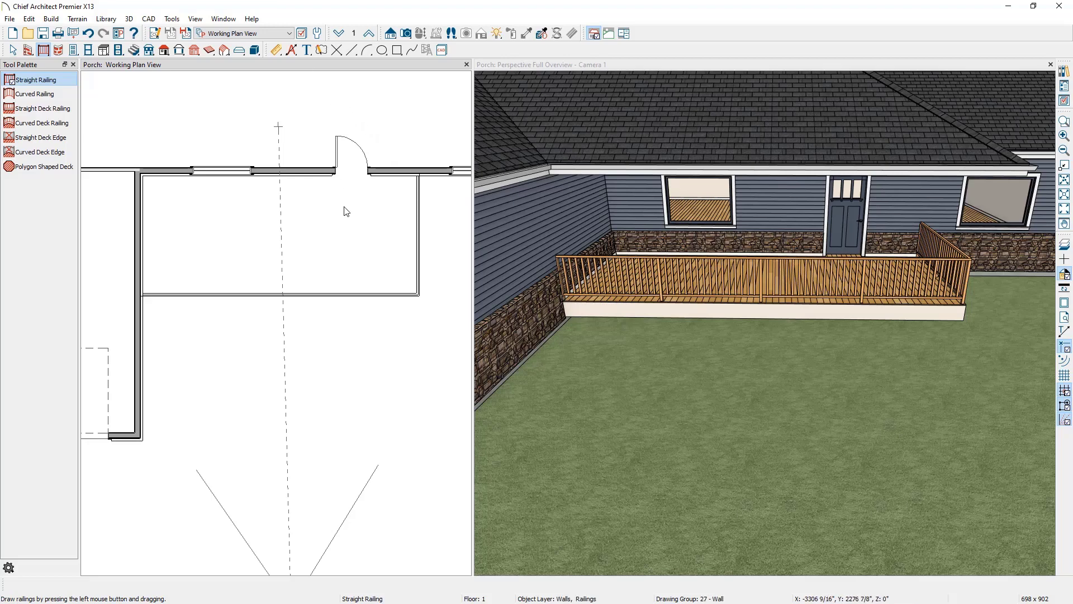
pyautogui.press('space')
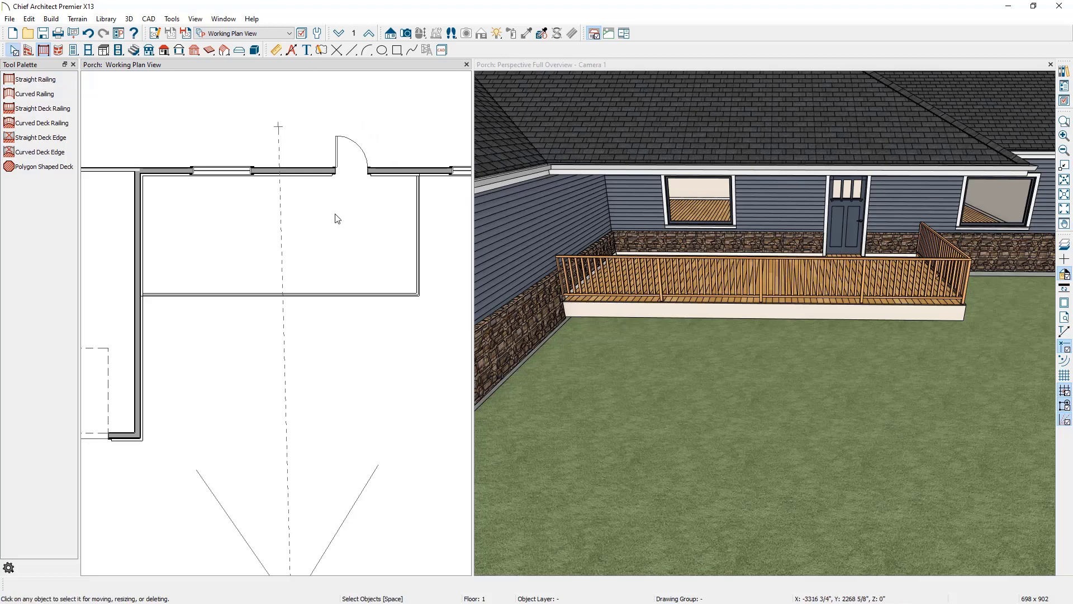
pyautogui.click(335, 213)
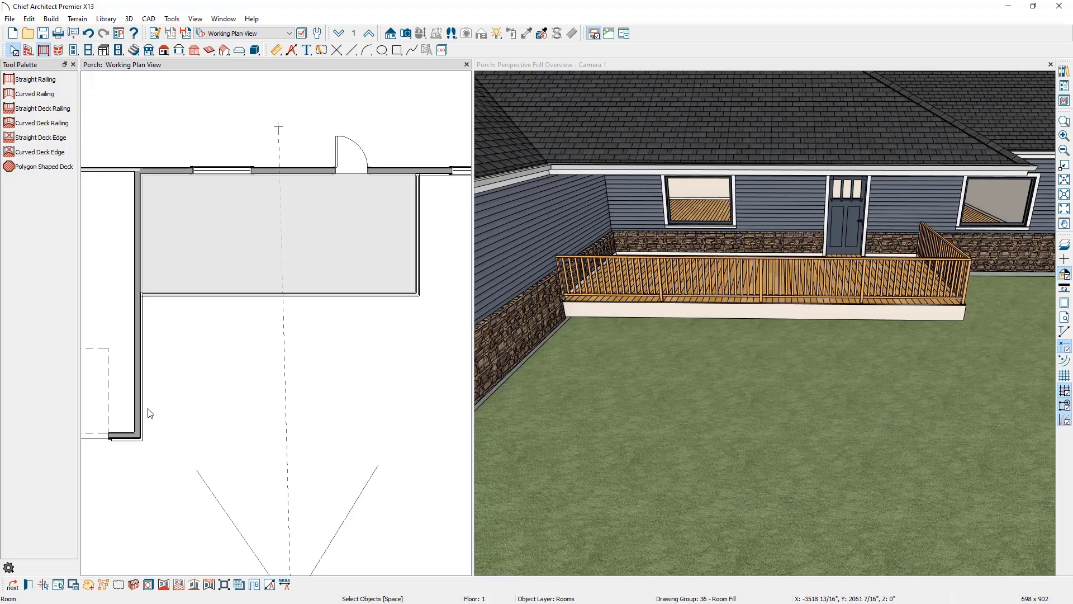
# - Set the enclosed room's Room Type to Porch and bring up its Structure settings
pyautogui.click(27, 584)
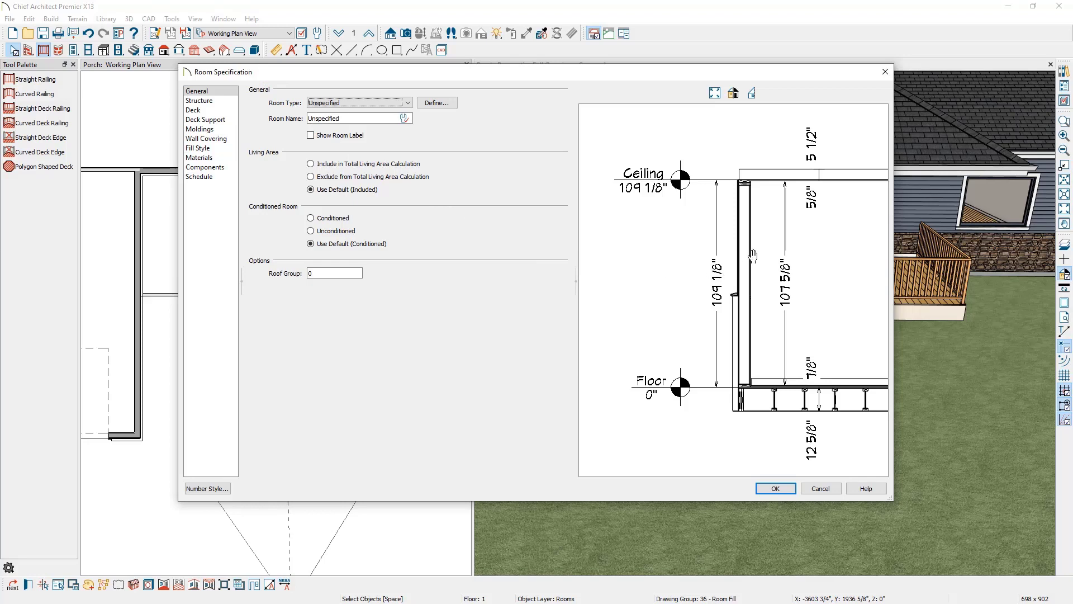
pyautogui.click(384, 102)
pyautogui.scroll(-2, 372, 237)
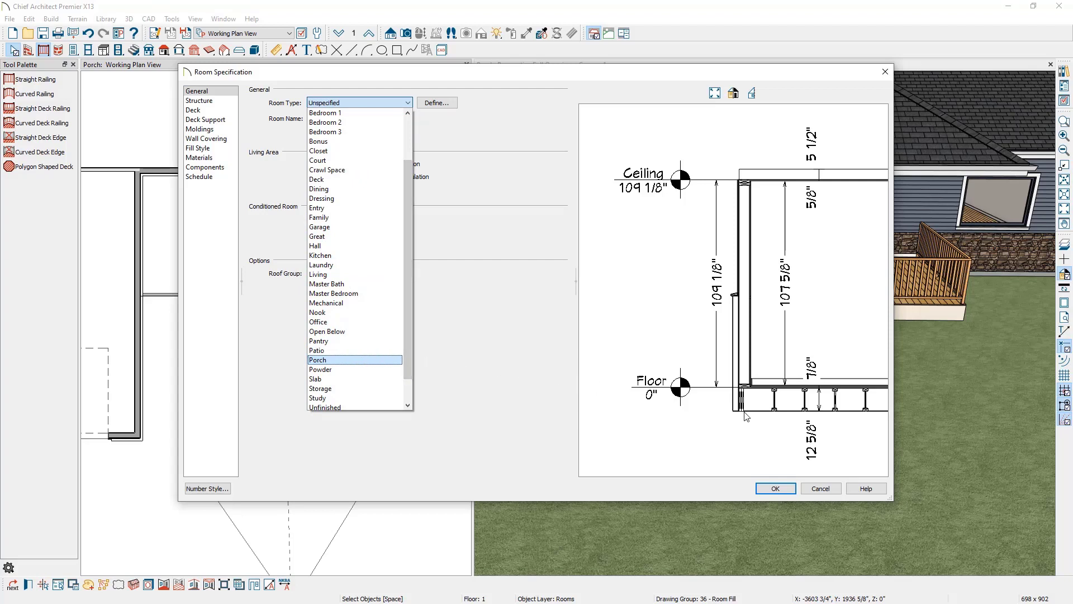
pyautogui.click(386, 364)
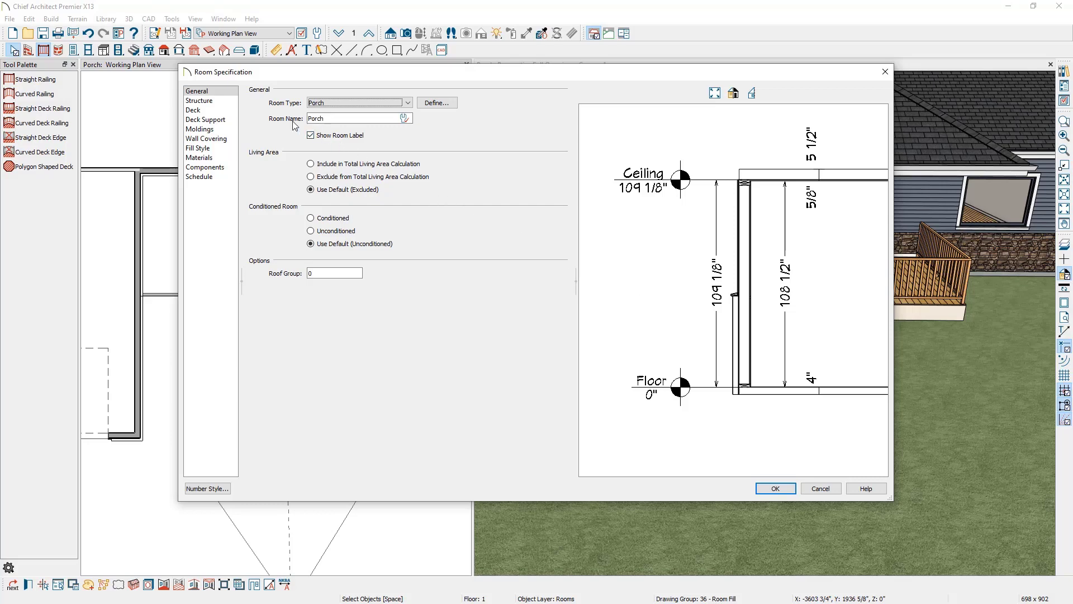
pyautogui.click(224, 101)
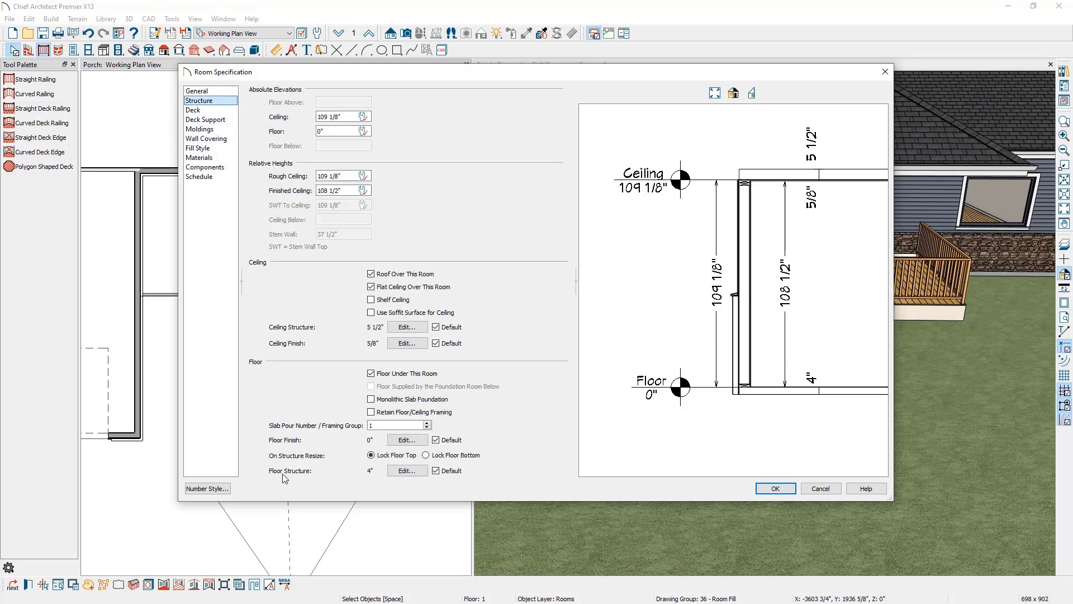
# - Set the porch floor's concrete layer to 6" and turn off Roof Over This Room
pyautogui.click(407, 471)
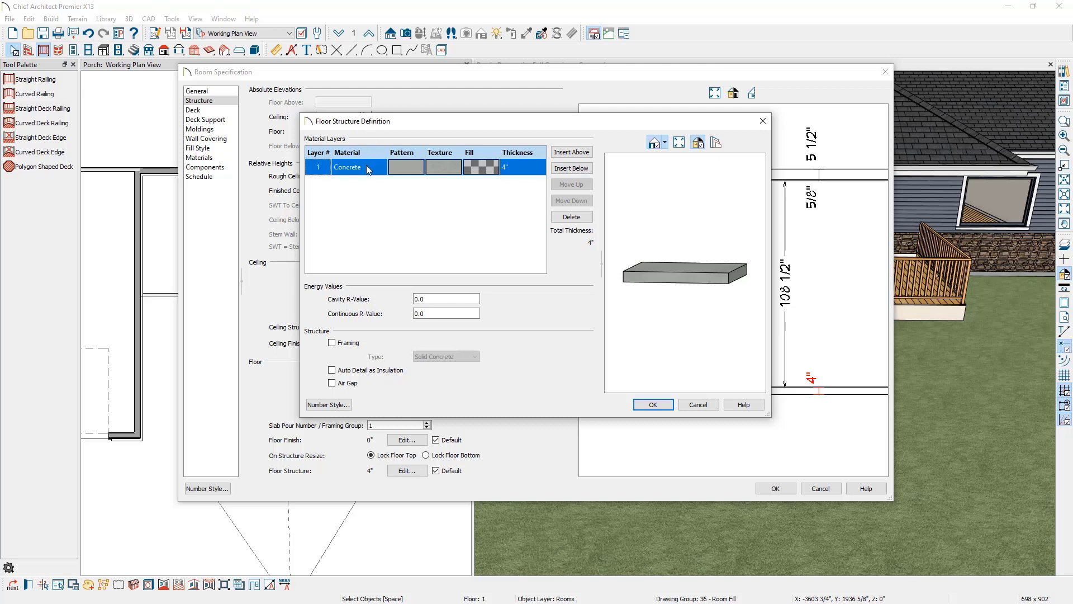
pyautogui.click(515, 170)
pyautogui.write('6')
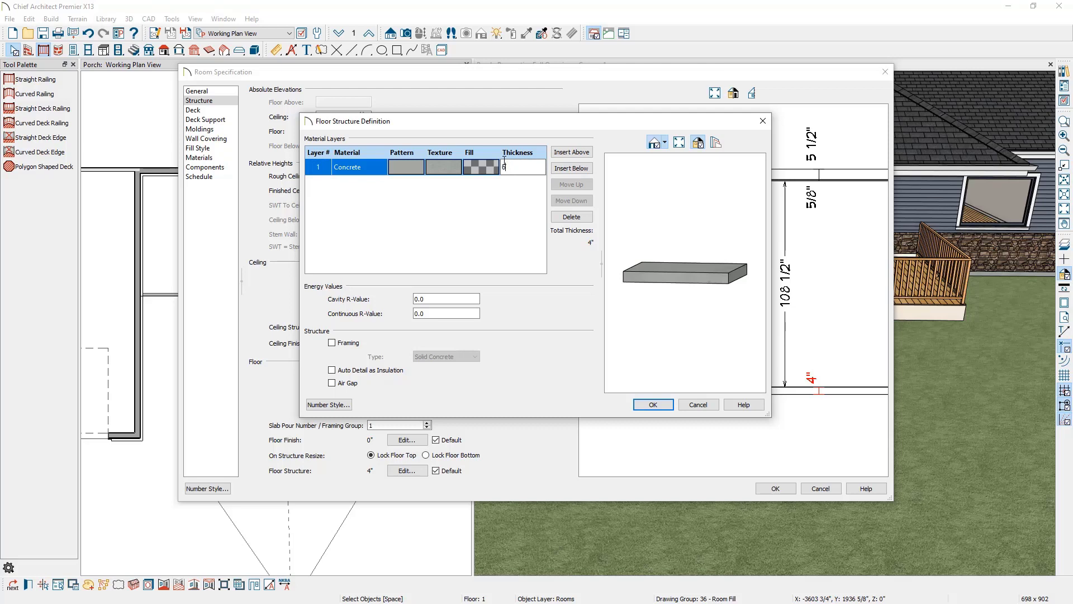
pyautogui.press('Return')
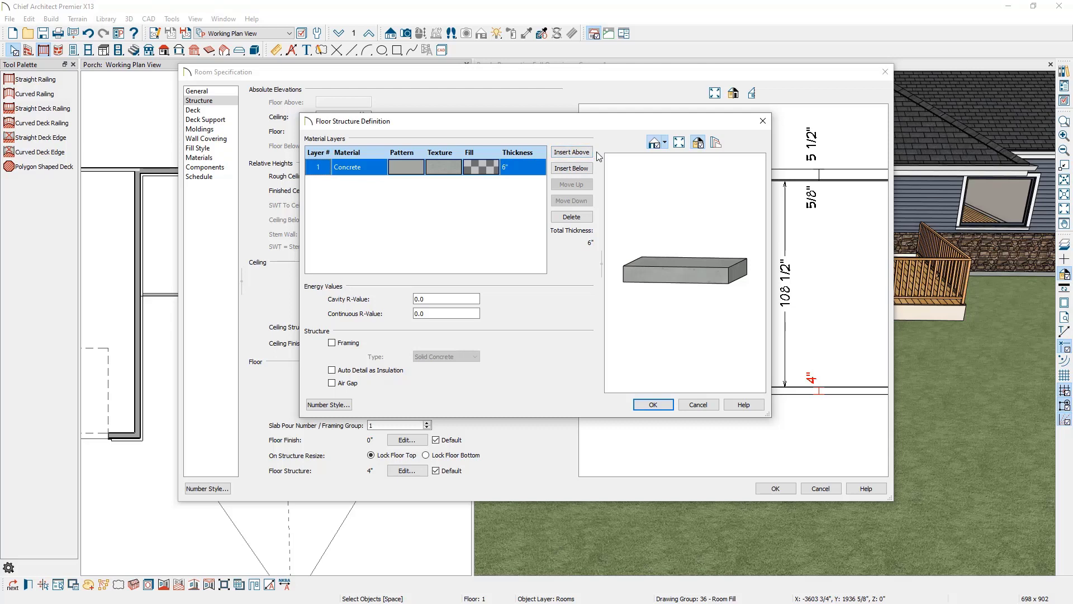
pyautogui.click(644, 404)
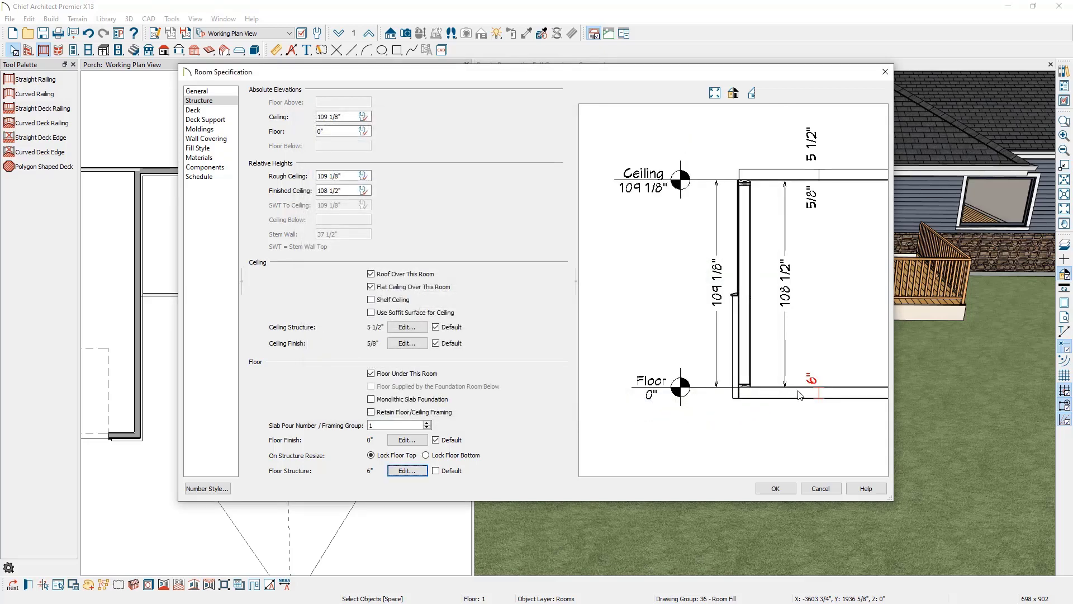
pyautogui.click(412, 274)
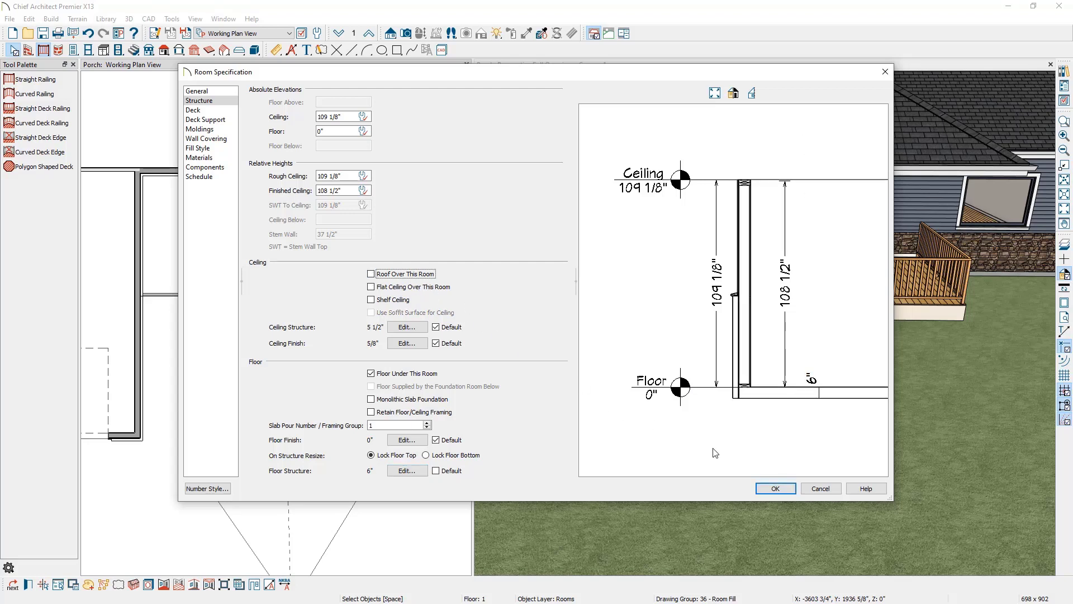
pyautogui.click(775, 488)
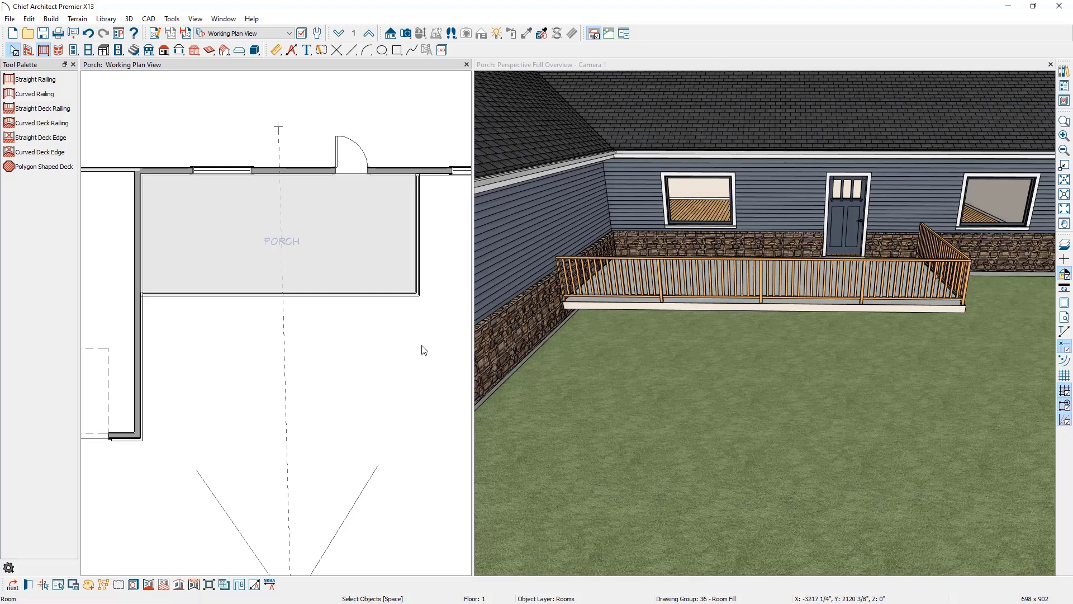
# - Select the right and front porch railings and open their wall type settings
pyautogui.click(423, 324)
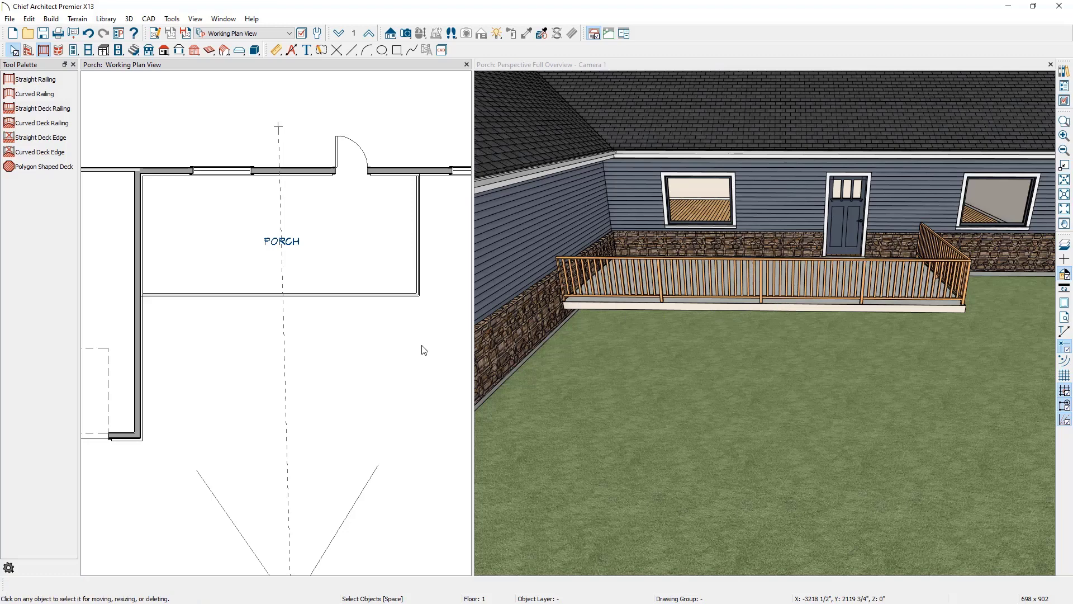
pyautogui.click(418, 289)
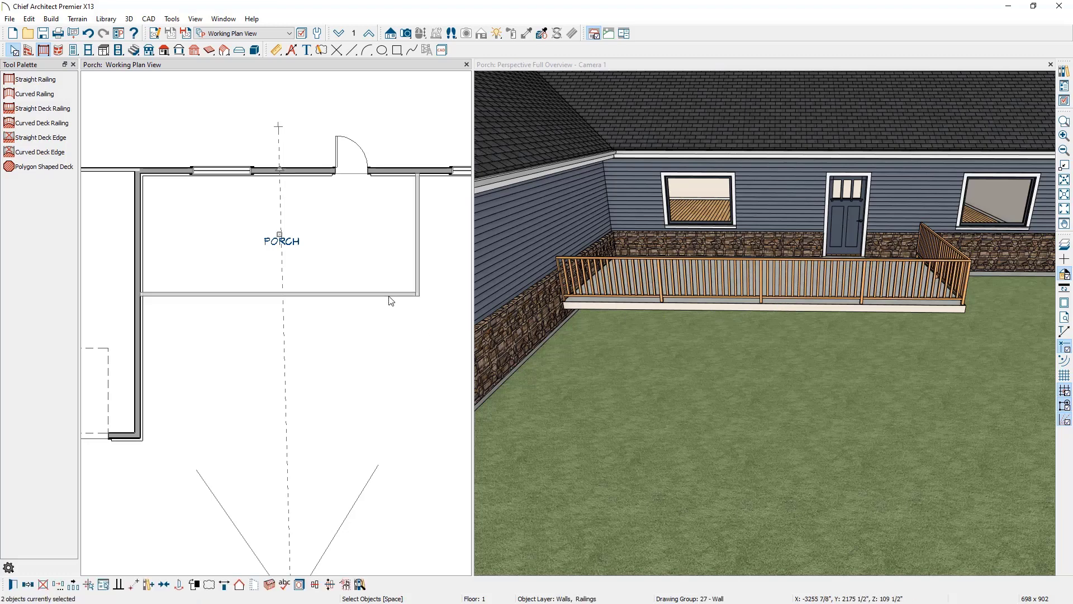
pyautogui.click(14, 585)
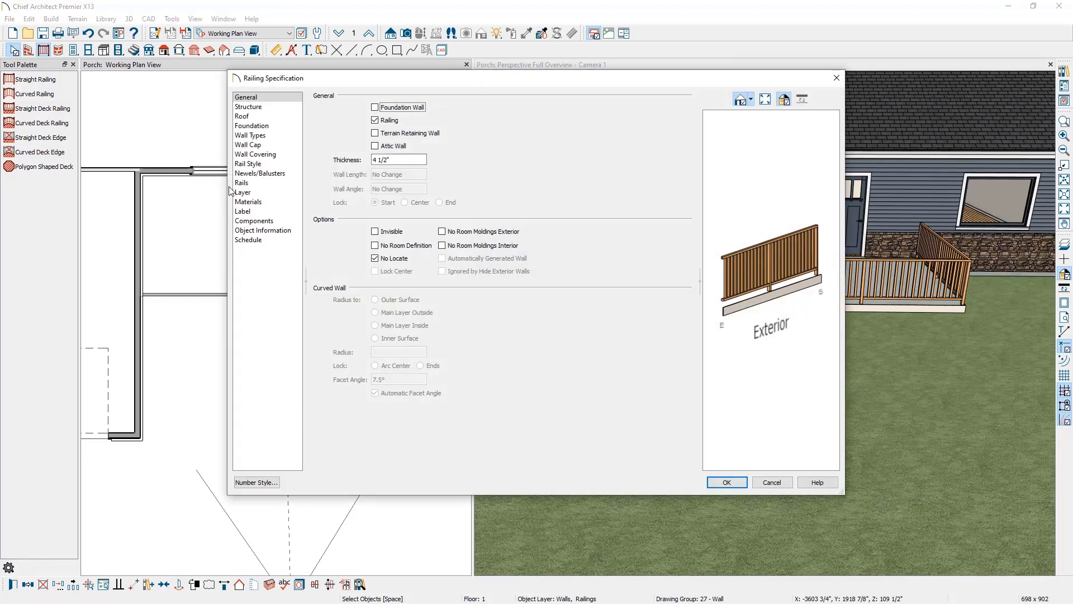
pyautogui.click(266, 137)
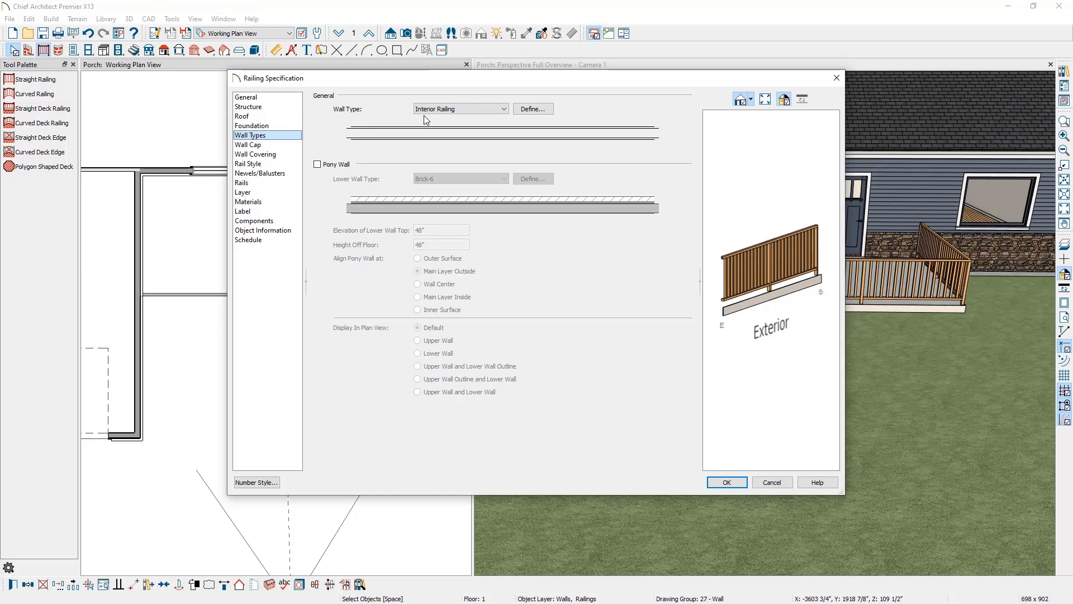
# - Copy Interior Railing as 'Exterior Railing, Porch', delete its drywall layers, and apply it to the railings
pyautogui.click(531, 109)
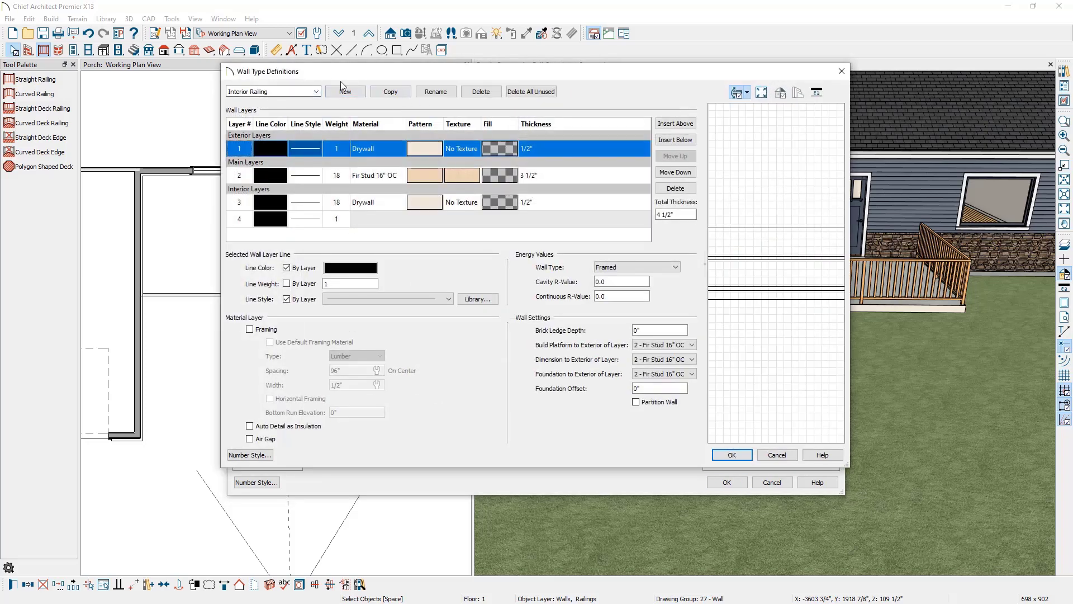
pyautogui.click(379, 91)
pyautogui.moveTo(297, 92); pyautogui.dragTo(204, 91)
pyautogui.write('Exterior Railing, Porch')
pyautogui.click(675, 188)
pyautogui.click(622, 184)
pyautogui.click(670, 189)
pyautogui.click(729, 455)
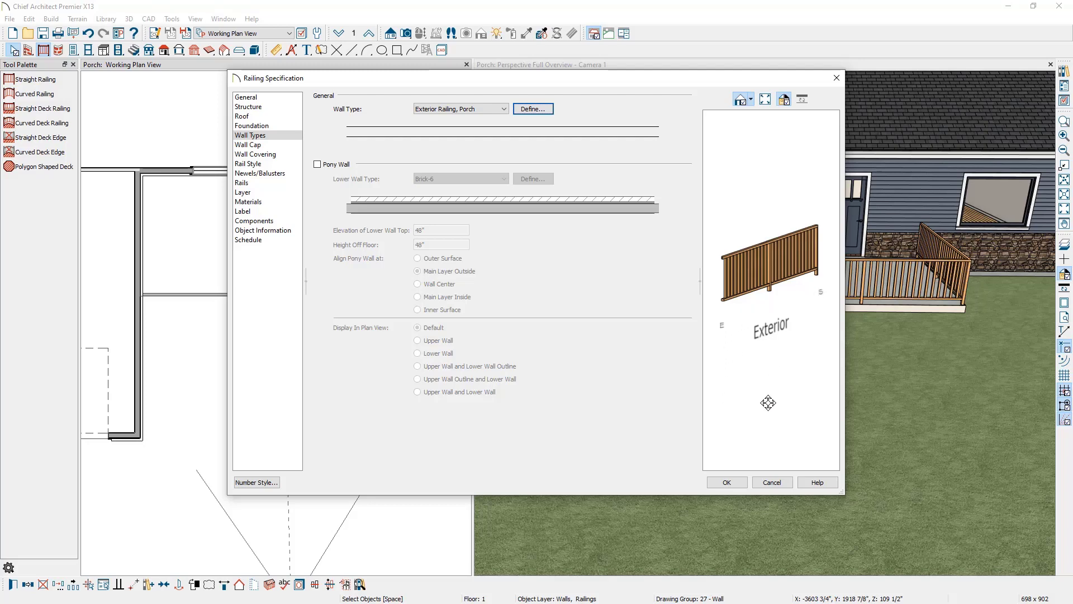
pyautogui.click(730, 482)
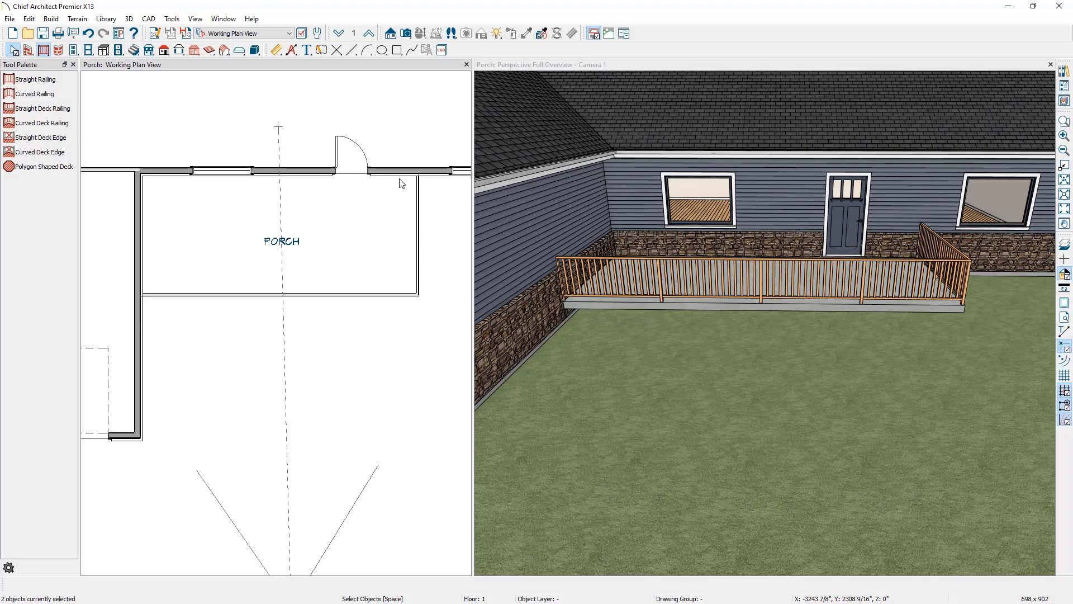
# - Turn on temporary dimensions and set the side railing length to 10'
pyautogui.click(196, 19)
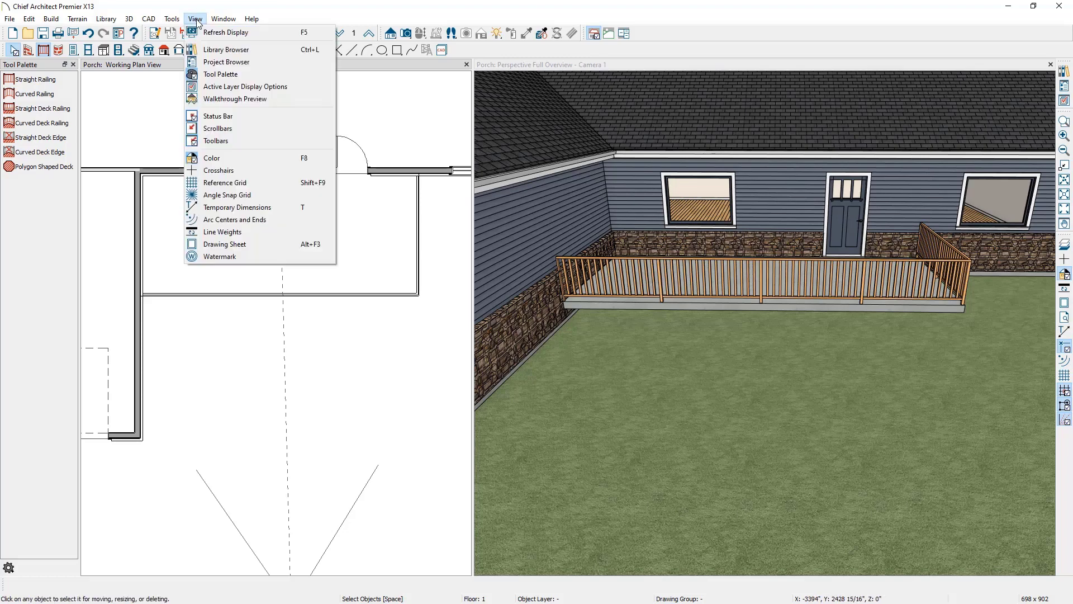
pyautogui.click(229, 208)
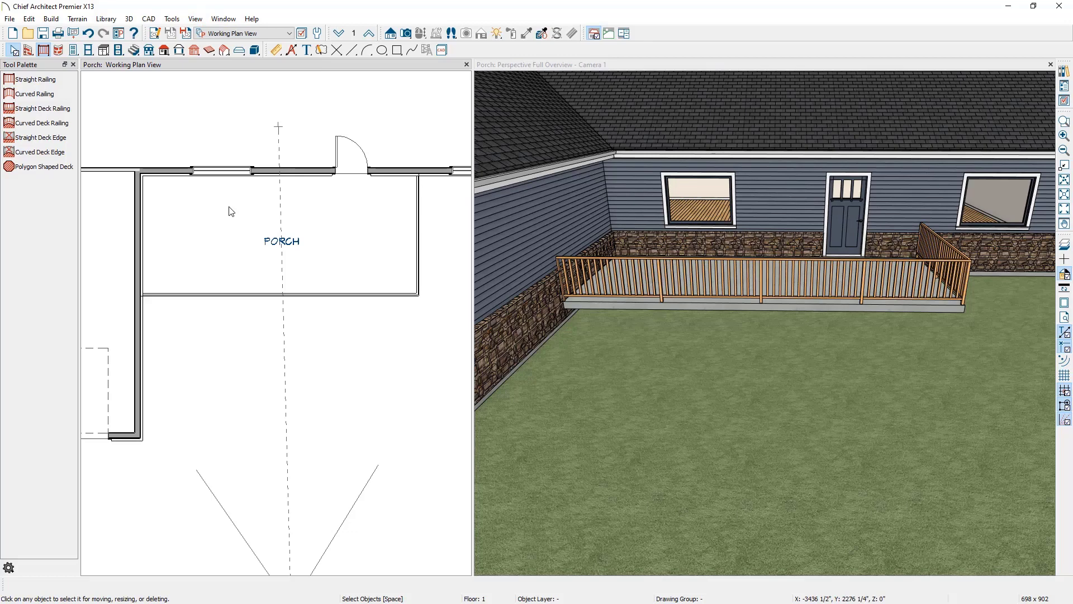
pyautogui.click(379, 296)
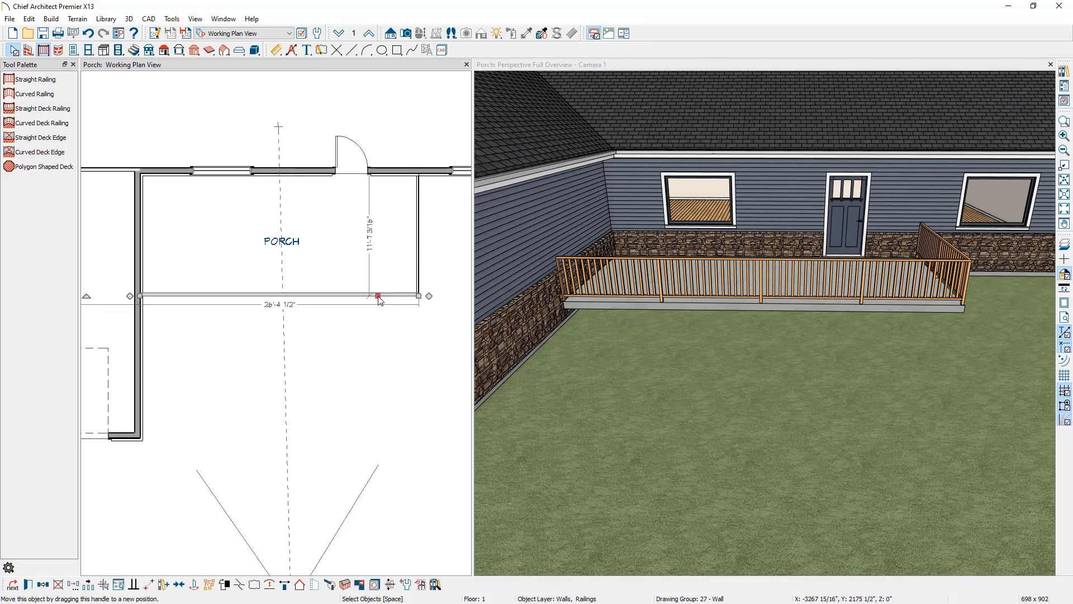
pyautogui.scroll(3, 376, 296)
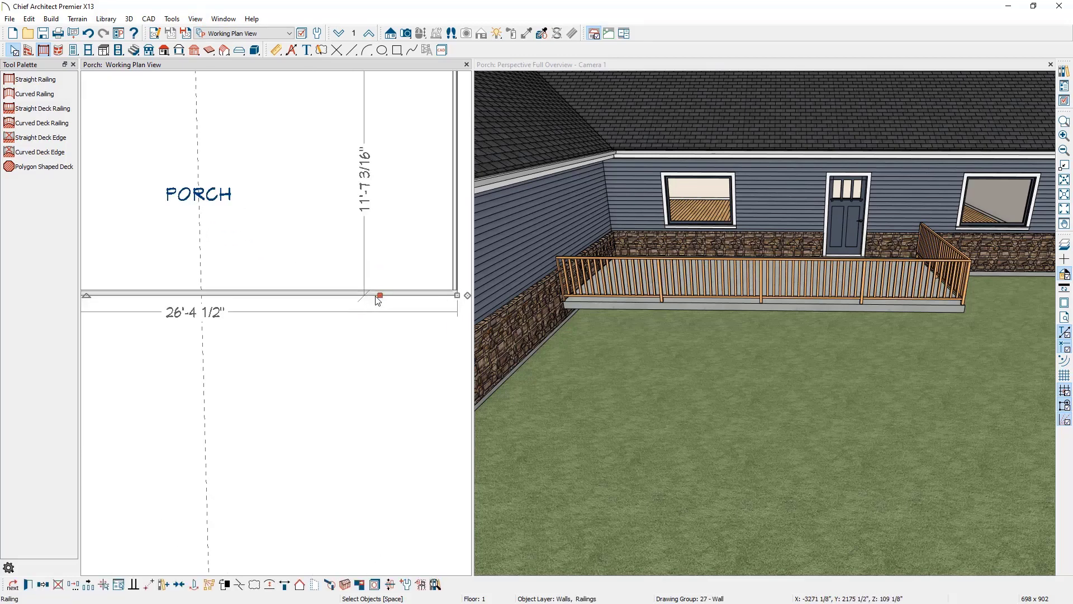
pyautogui.moveTo(390, 244); pyautogui.dragTo(371, 311, button='middle')
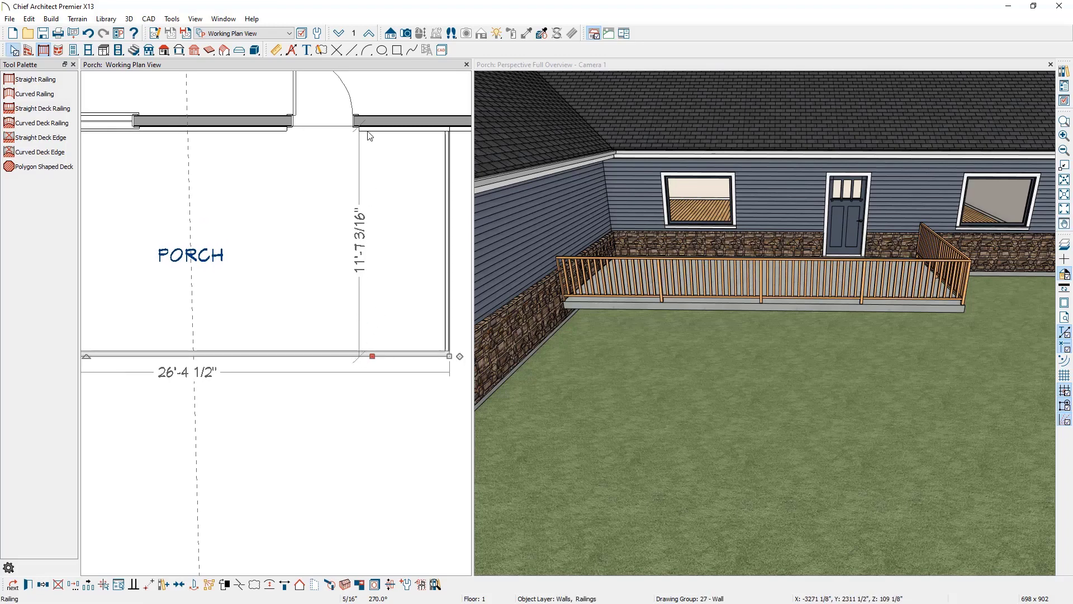
pyautogui.click(363, 240)
pyautogui.write("10'")
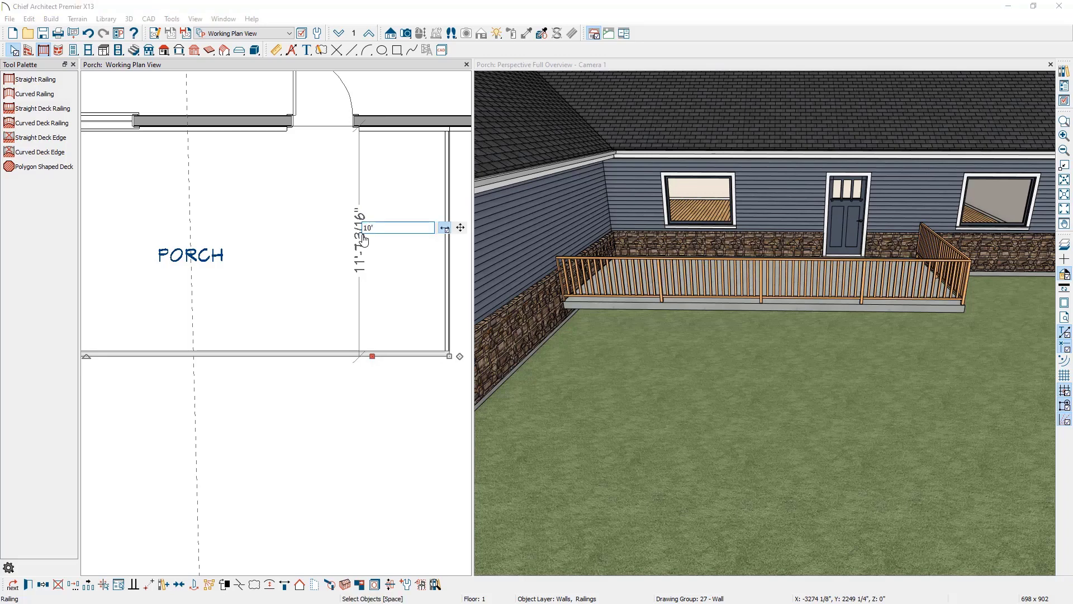
pyautogui.press('Return')
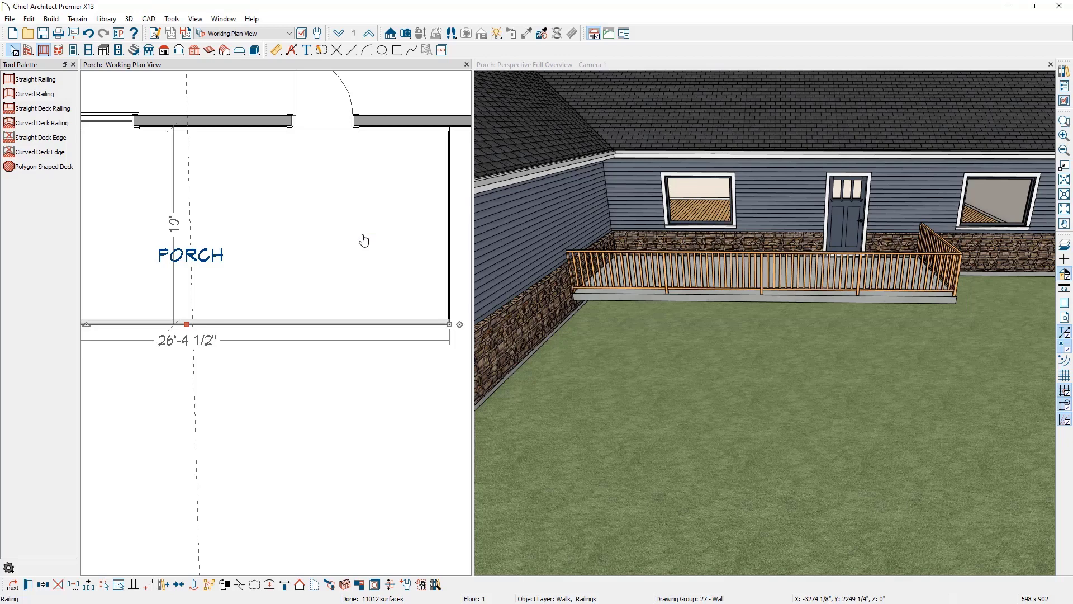
# - Change the 26'-4 1/2" front railing dimension to 26' and turn temporary dimensions off
pyautogui.click(447, 240)
pyautogui.click(256, 239)
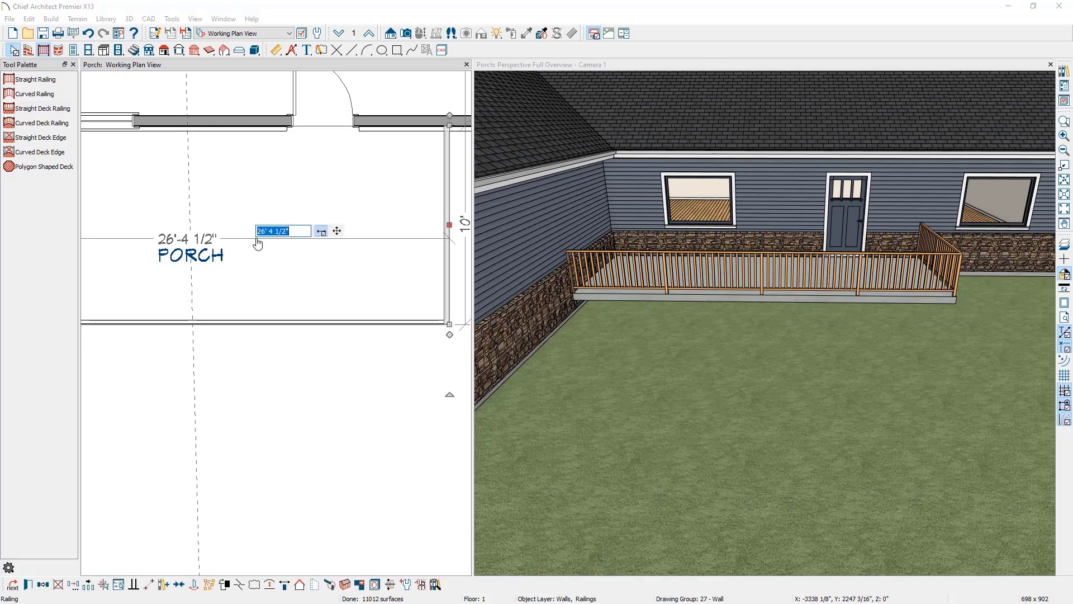
pyautogui.write("26'")
pyautogui.press('Return')
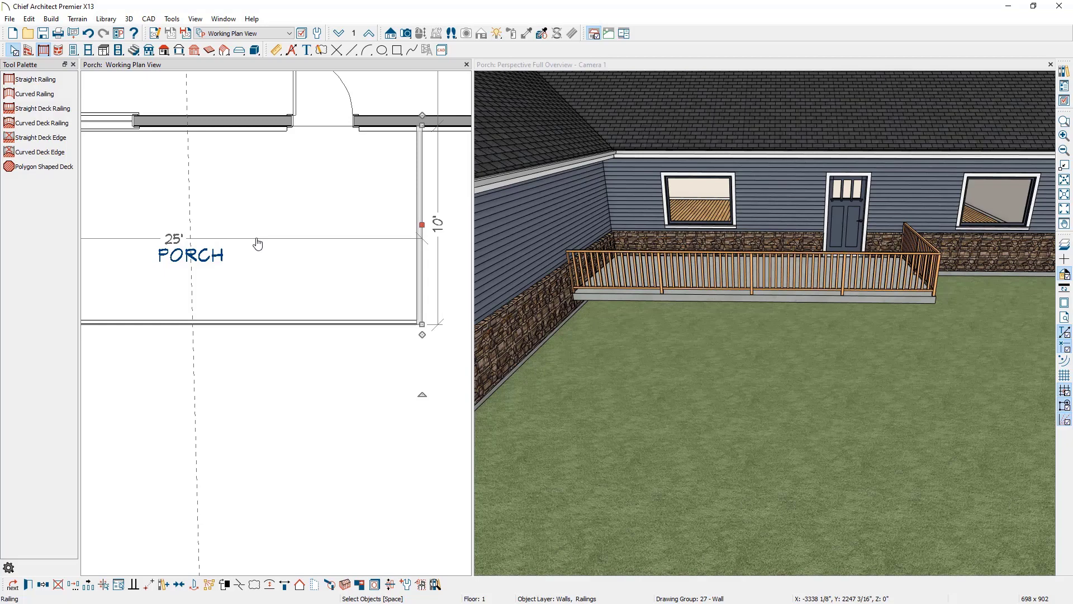
pyautogui.click(197, 20)
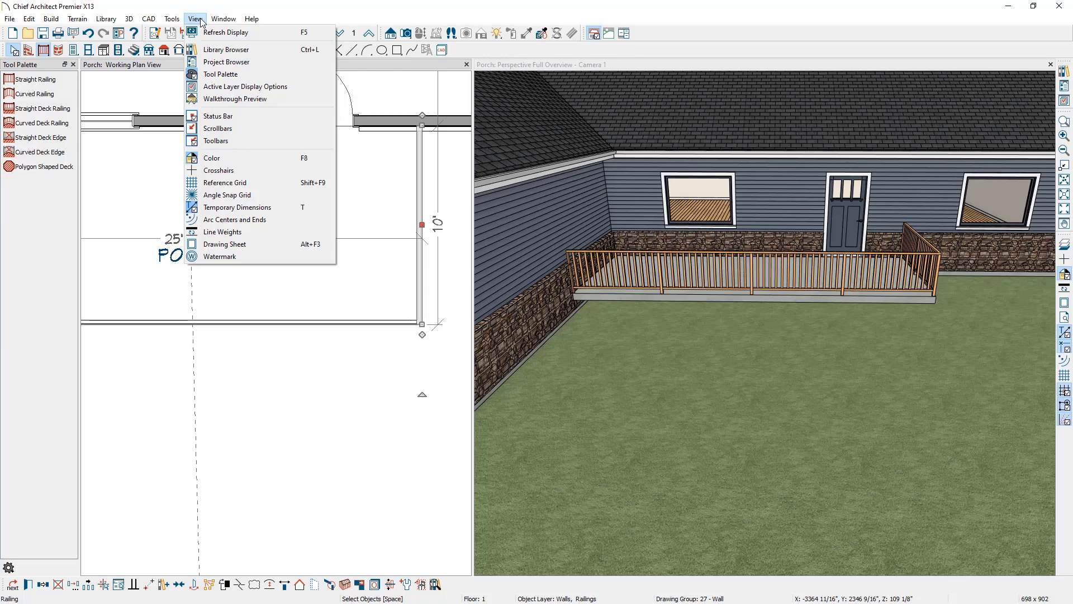
pyautogui.click(215, 207)
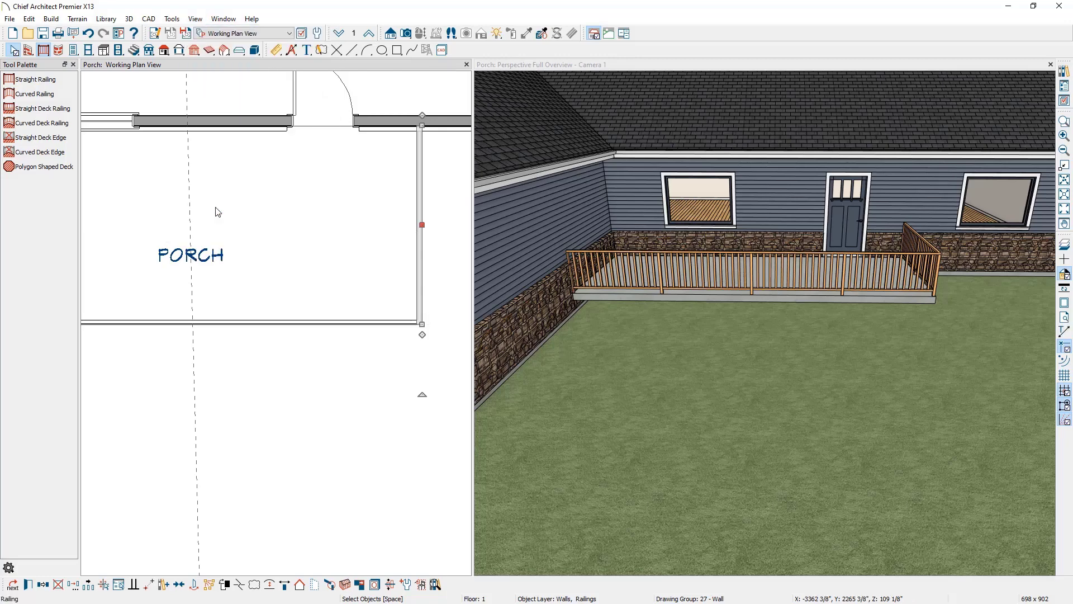
pyautogui.click(216, 210)
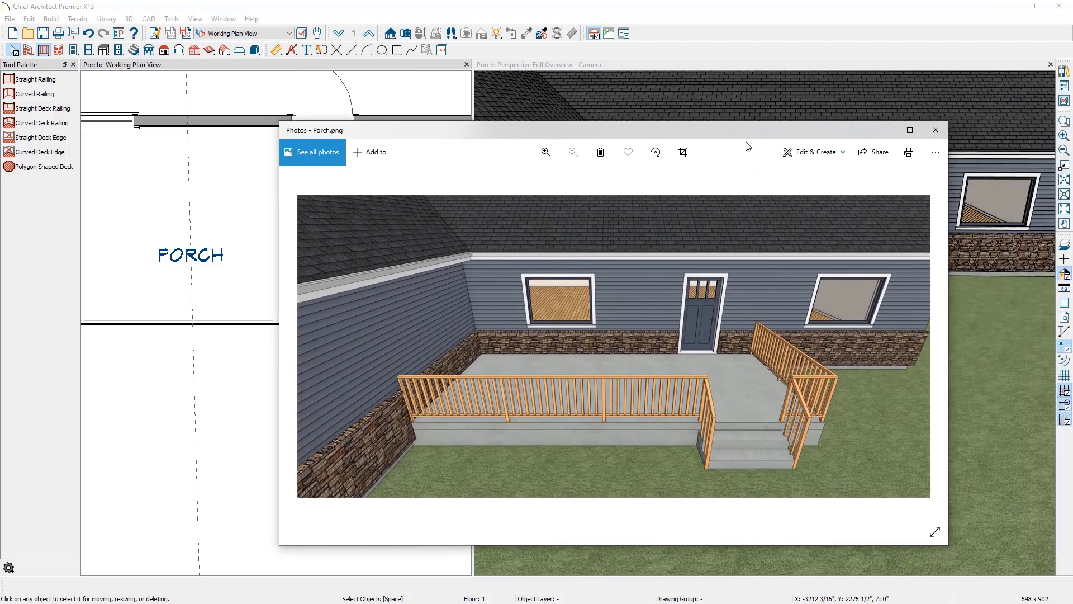
pyautogui.click(910, 132)
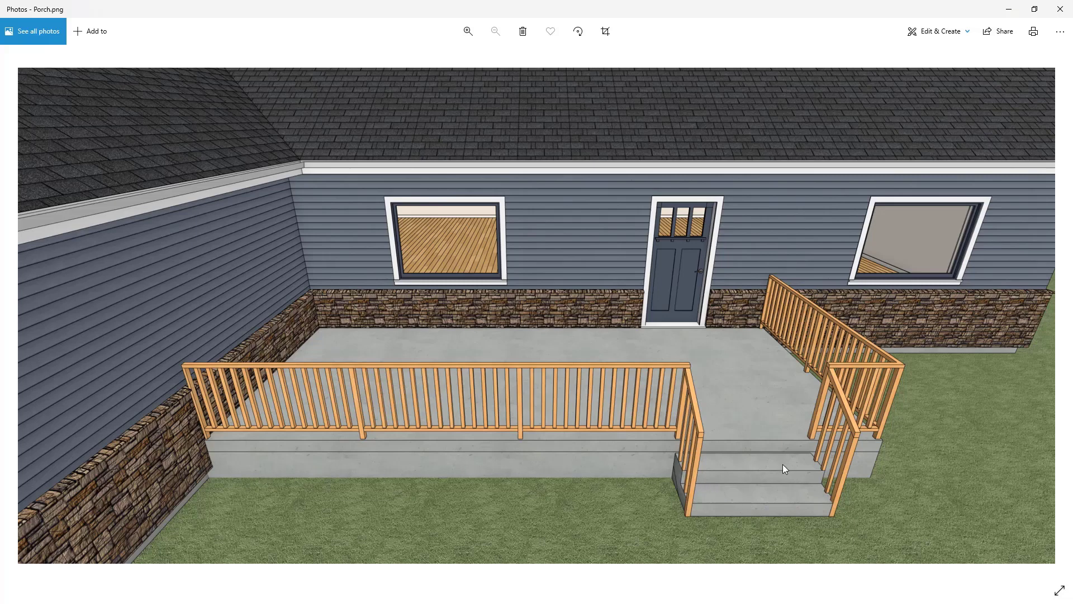
pyautogui.doubleClick(598, 12)
pyautogui.hotkey('alt', 'F4')
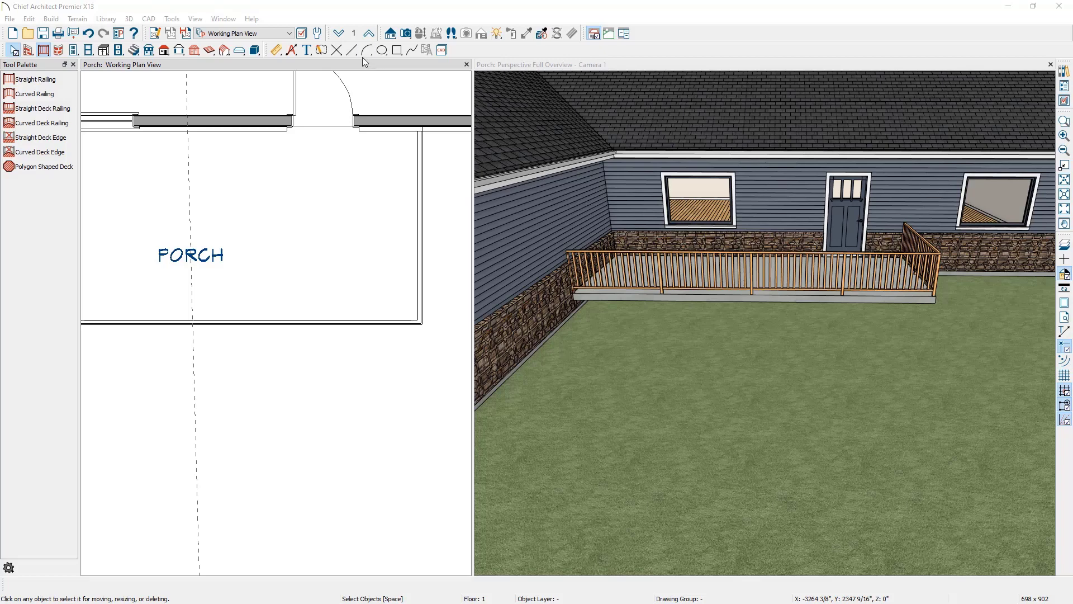
# - Go down to Floor 0 and bring the left foundation walls into view
pyautogui.click(339, 33)
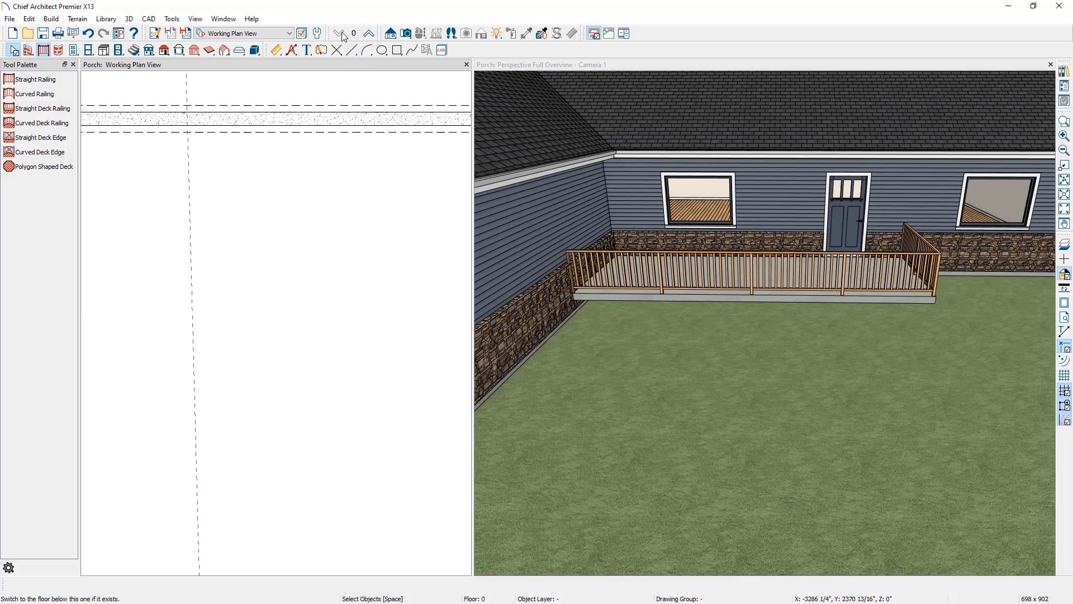
pyautogui.moveTo(223, 181); pyautogui.dragTo(291, 190, button='middle')
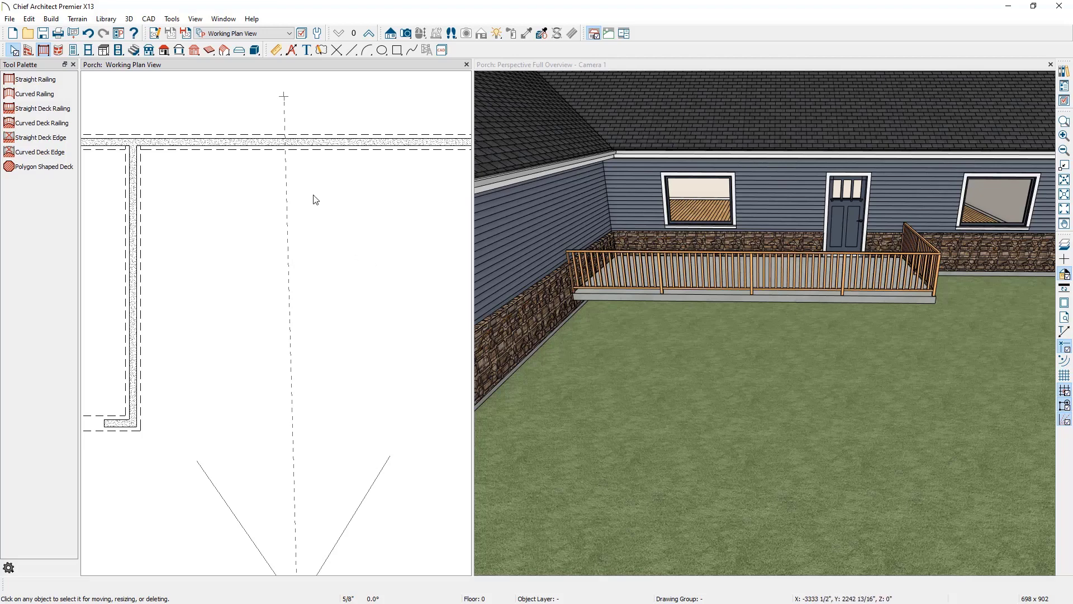
# - Turn on Reference Display to overlay the floor above on the foundation plan
pyautogui.click(172, 19)
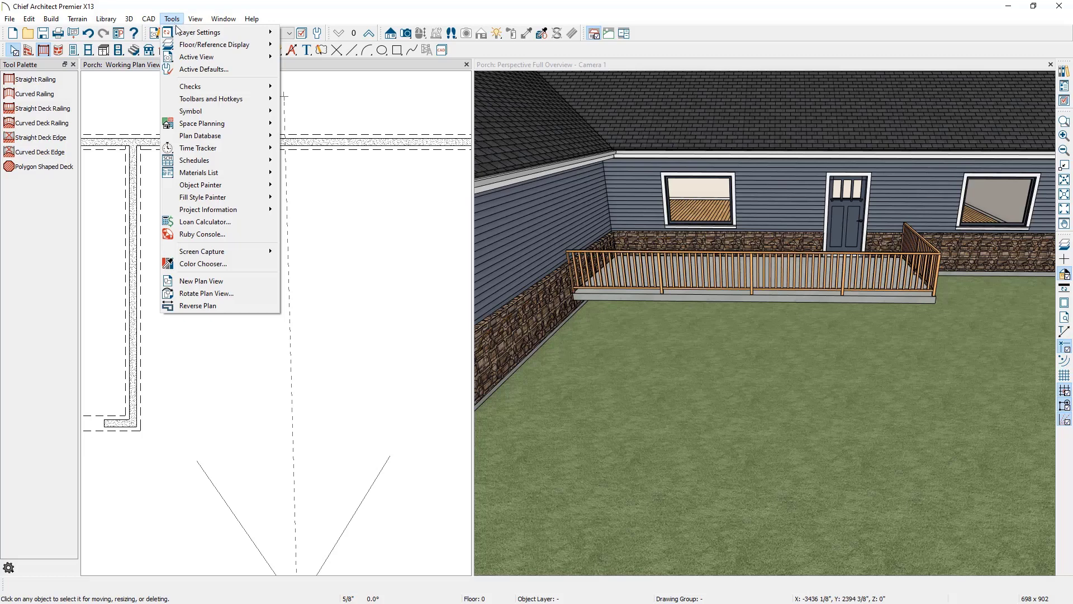
pyautogui.moveTo(203, 46)
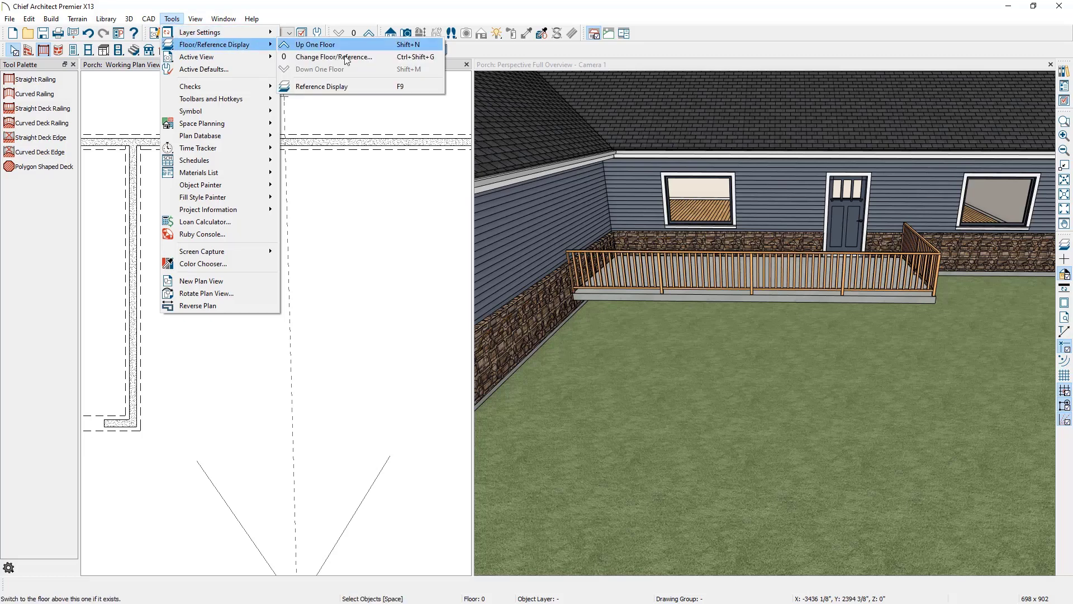
pyautogui.click(374, 86)
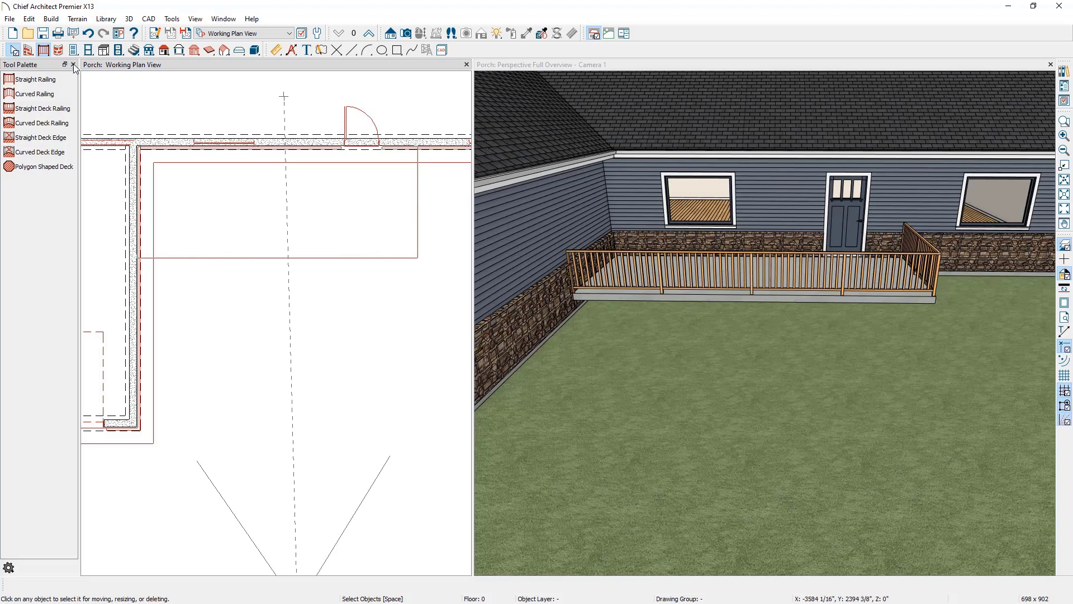
# - Draw a 25' straight foundation wall along the porch front and align it with the wall above
pyautogui.click(26, 50)
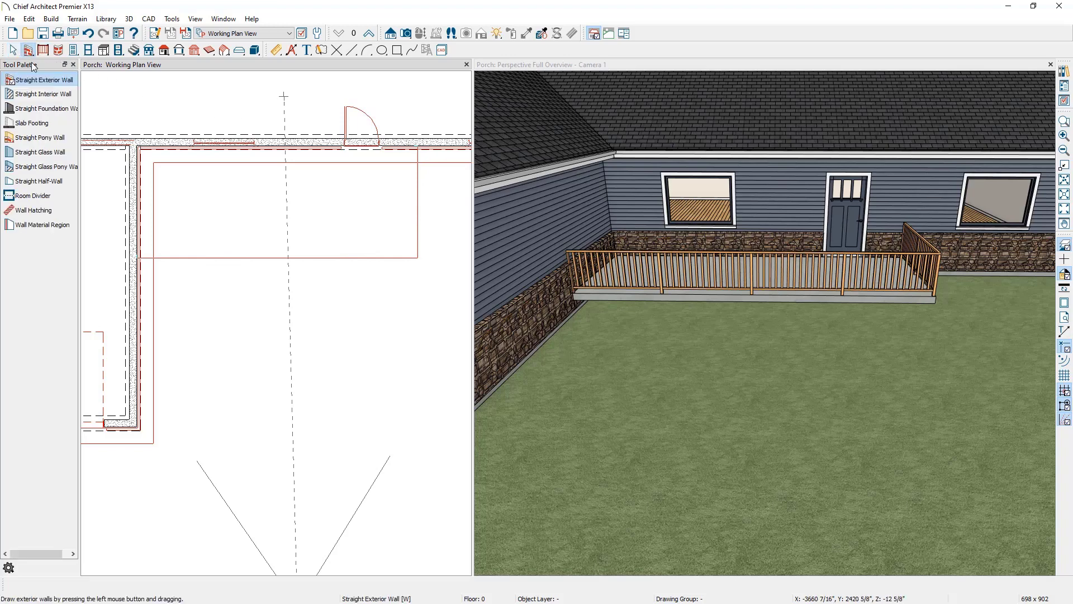
pyautogui.click(48, 109)
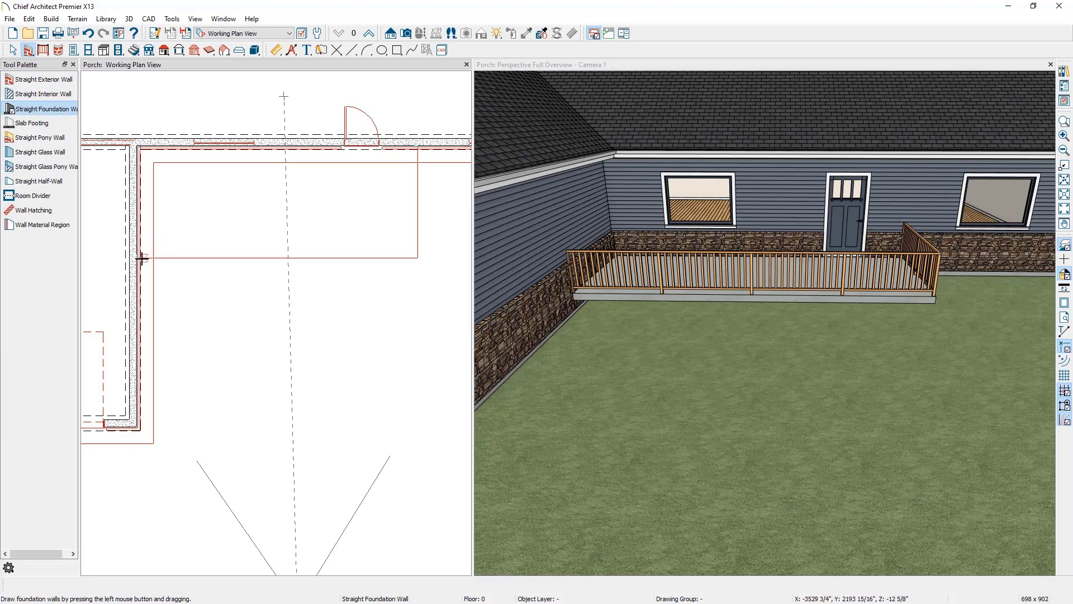
pyautogui.moveTo(138, 258); pyautogui.dragTo(423, 147)
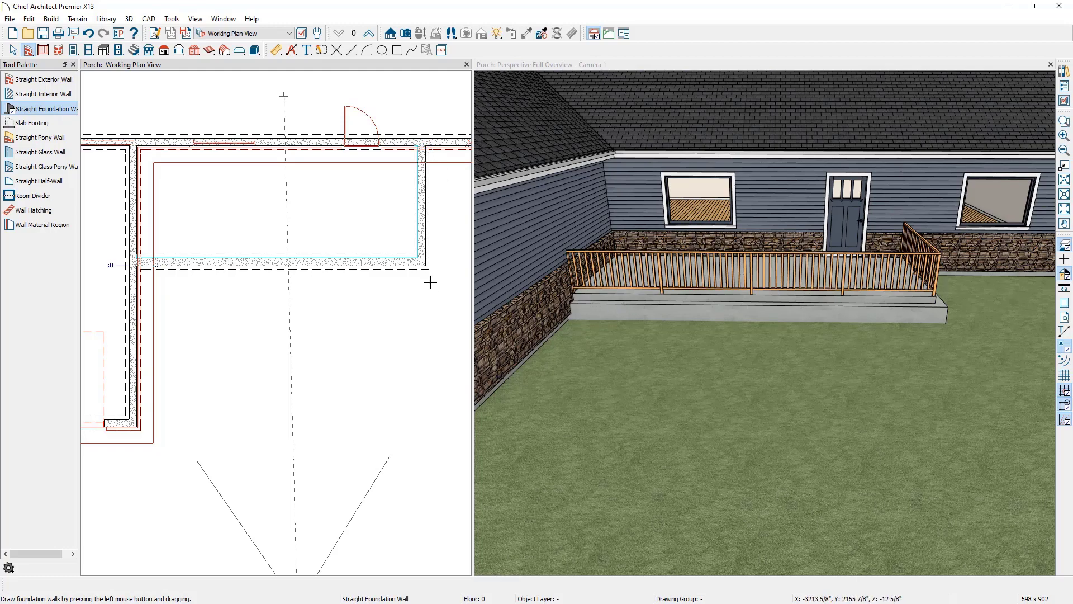
pyautogui.click(365, 265)
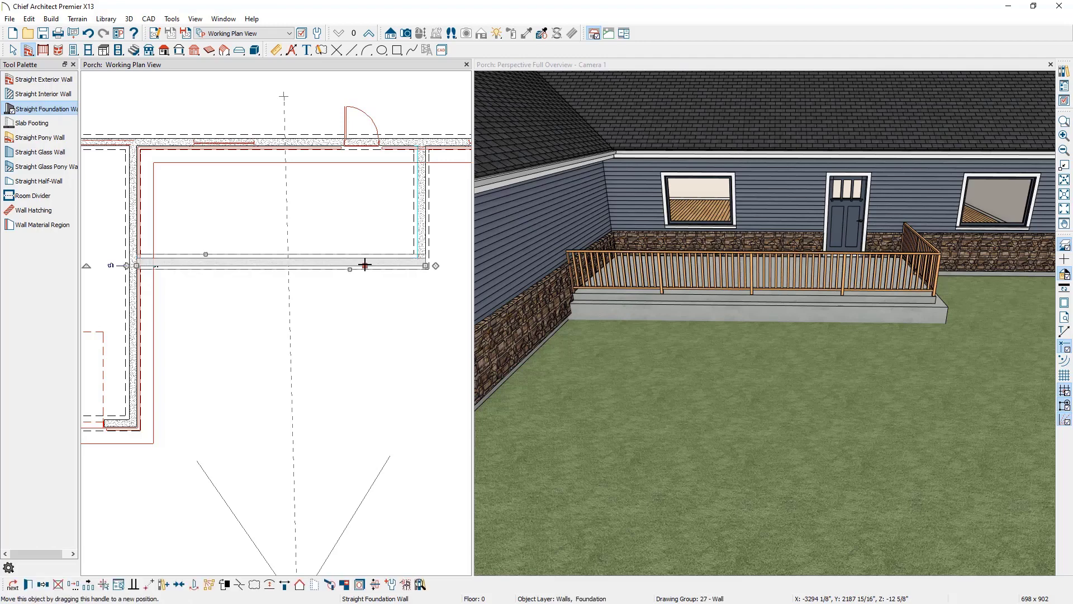
pyautogui.moveTo(365, 265); pyautogui.dragTo(365, 264)
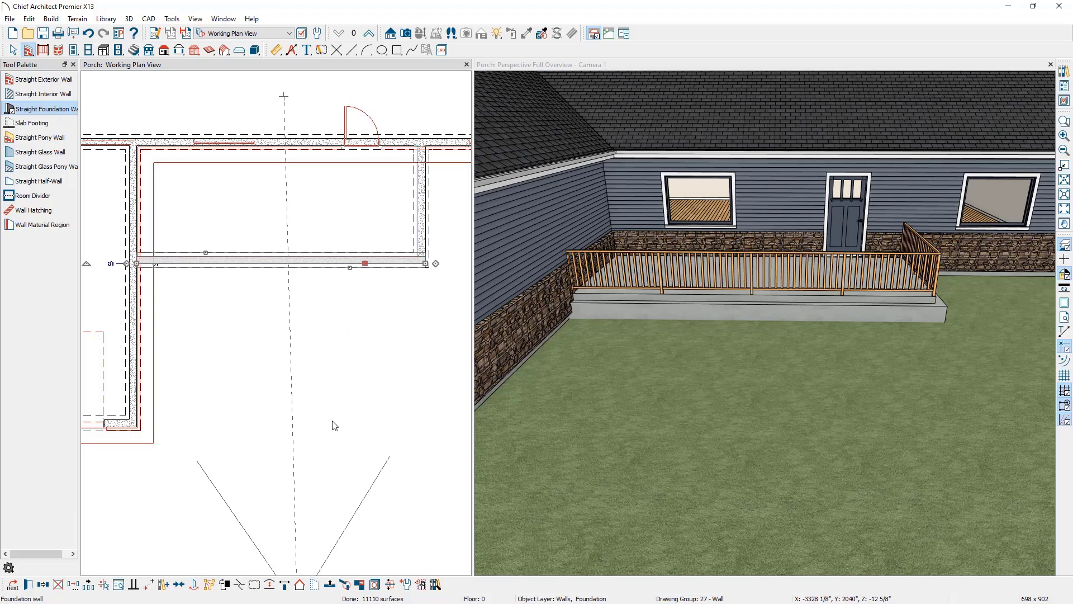
pyautogui.click(329, 585)
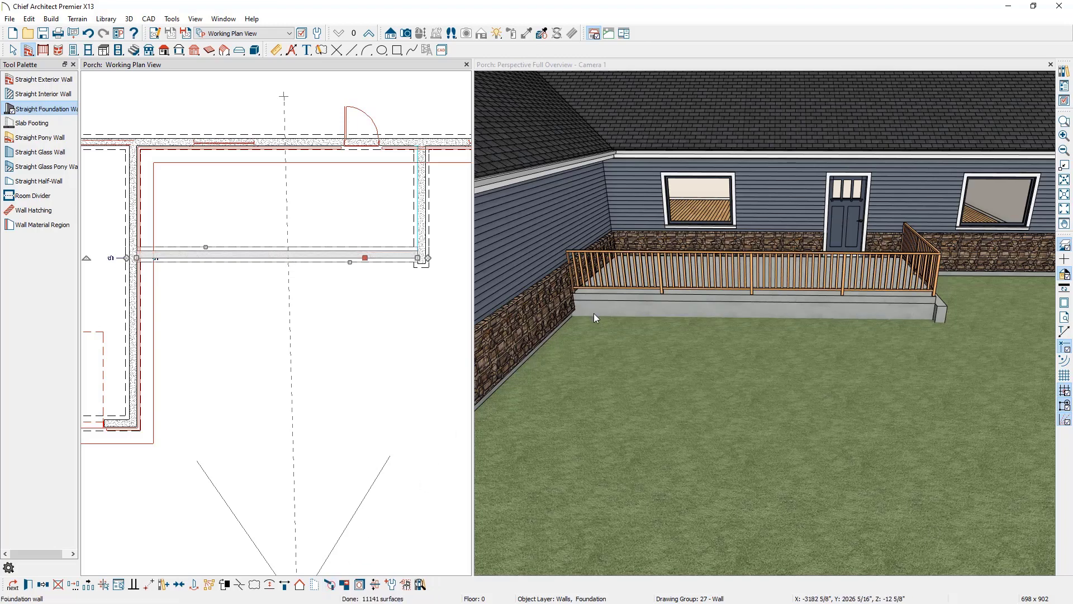
# - Align the right side foundation wall with the wall above, then turn off Reference Display
pyautogui.click(426, 226)
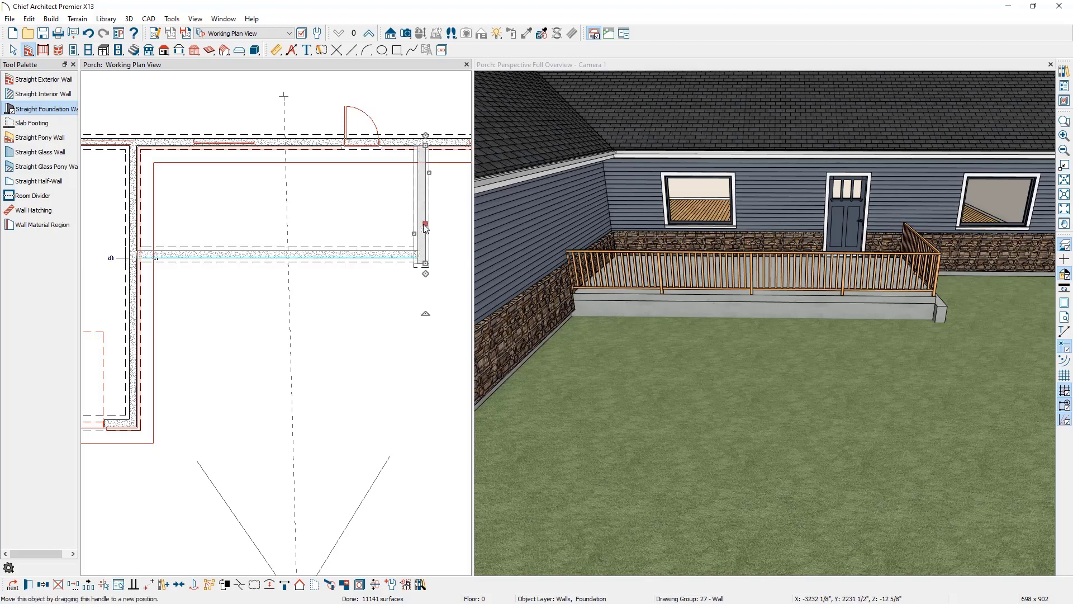
pyautogui.moveTo(424, 225); pyautogui.dragTo(422, 225)
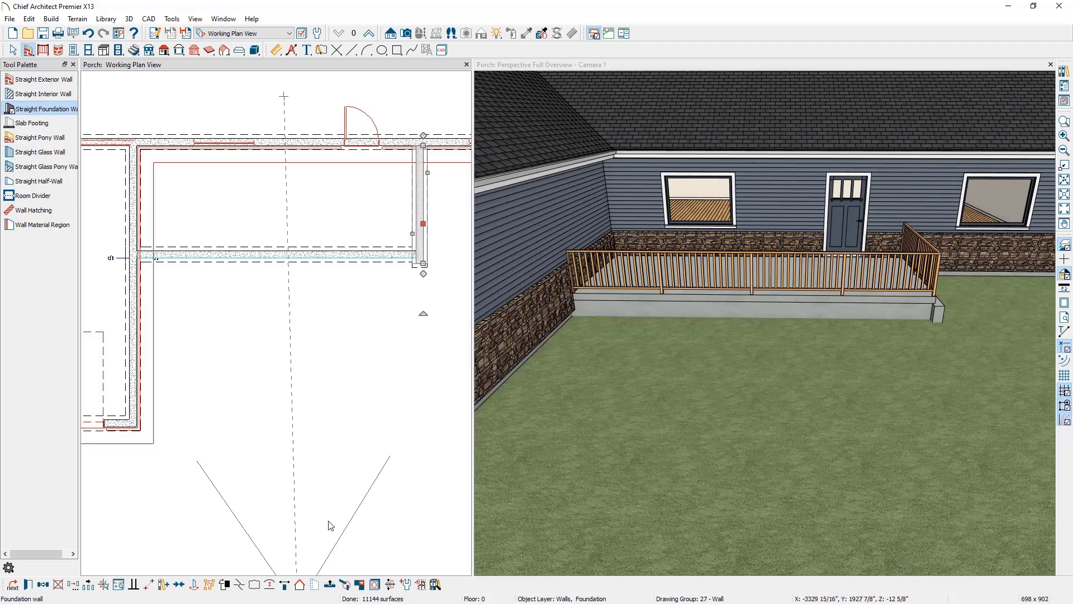
pyautogui.click(331, 584)
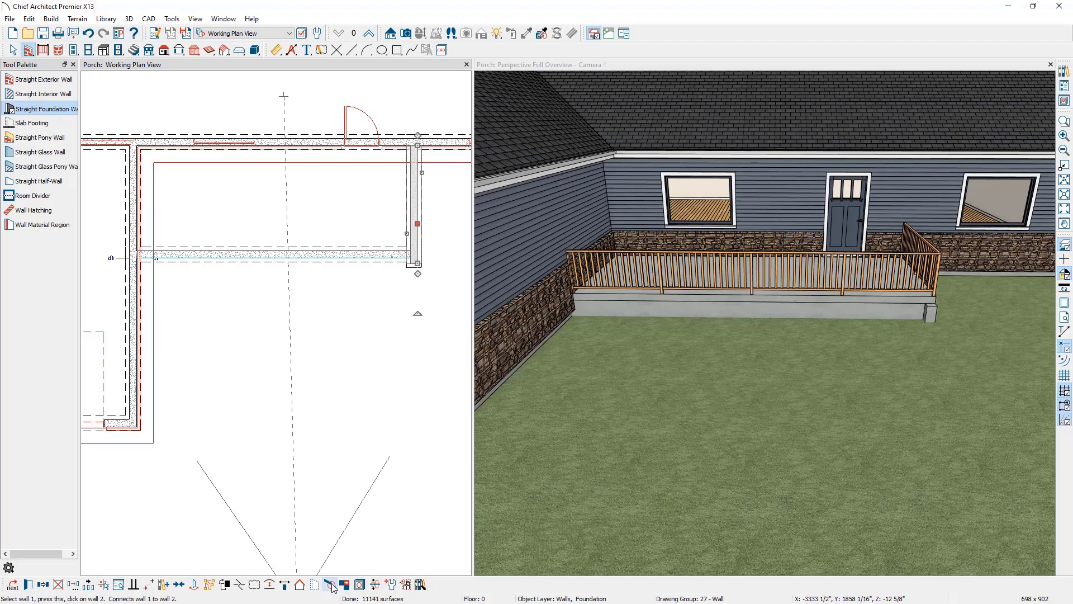
pyautogui.moveTo(418, 263); pyautogui.dragTo(416, 256)
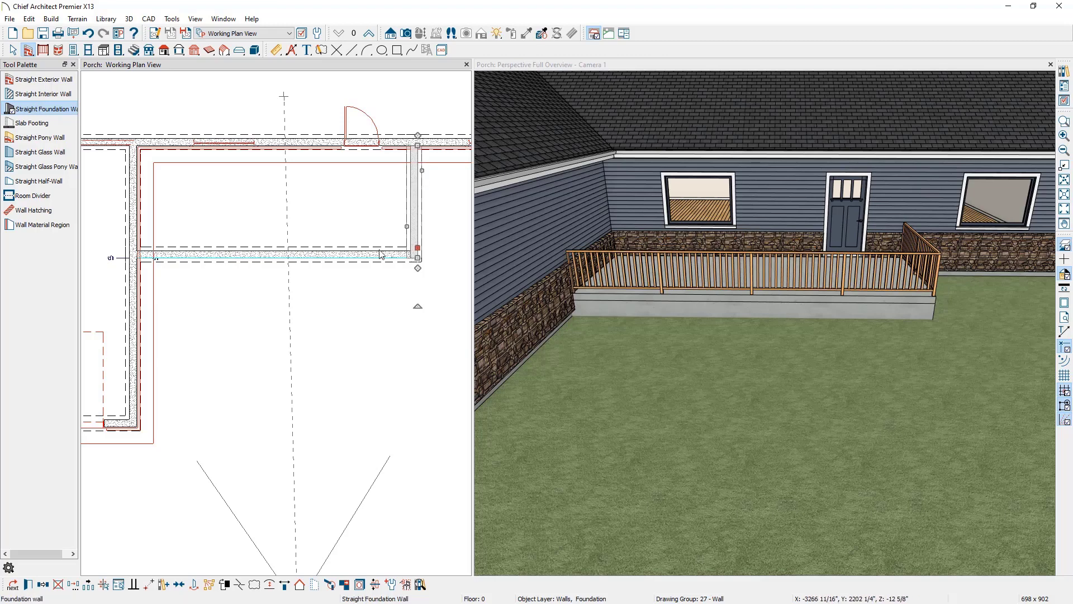
pyautogui.click(173, 20)
pyautogui.moveTo(183, 48)
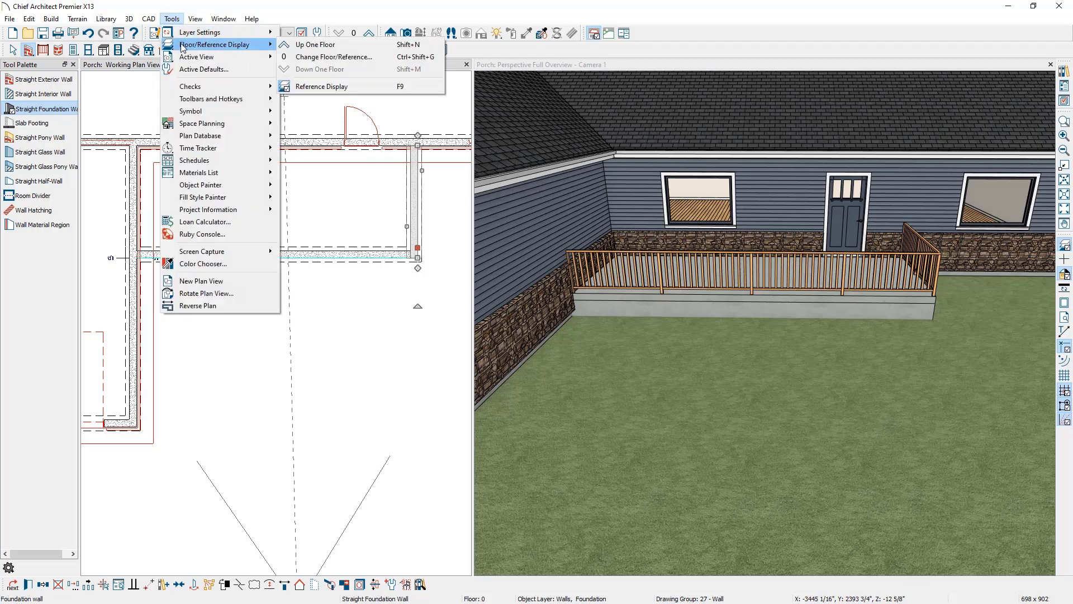
pyautogui.click(341, 87)
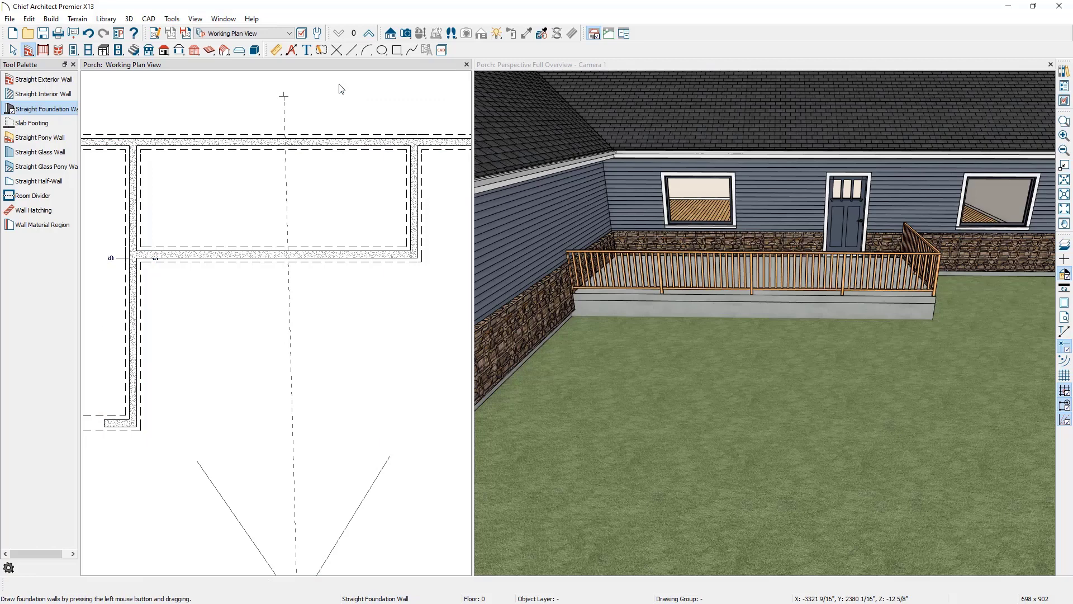
# - Return to the first floor and move the Porch.png reference photo off screen
pyautogui.click(369, 35)
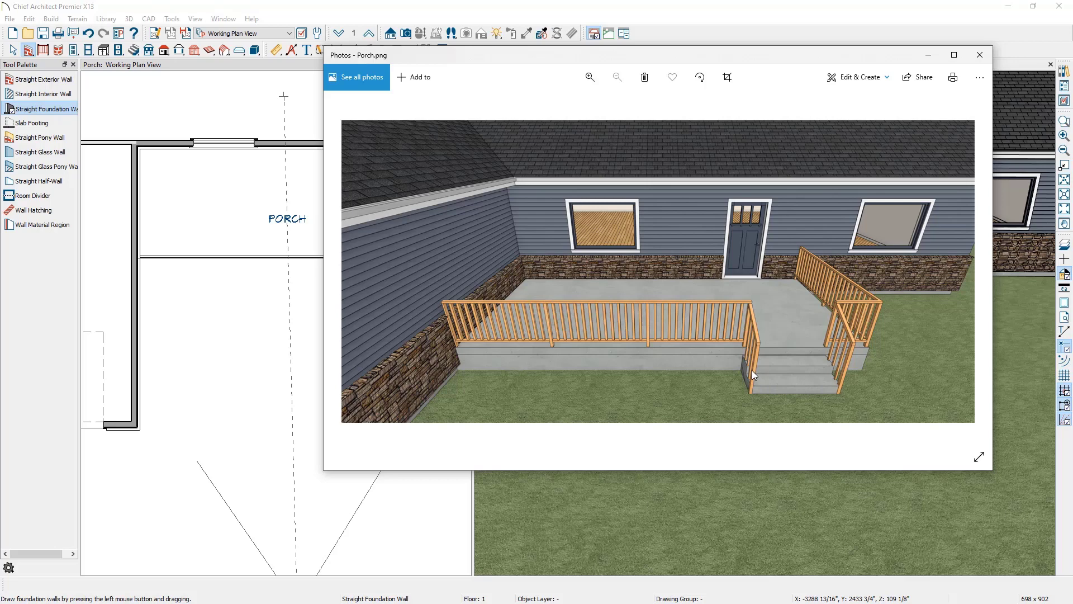
pyautogui.moveTo(445, 55); pyautogui.dragTo(1072, 56)
# - Dock the 3D camera view so it fills the drawing area
pyautogui.moveTo(870, 60)
pyautogui.mouseDown()
pyautogui.moveTo(707, 185)
pyautogui.moveTo(618, 272)
pyautogui.mouseUp()
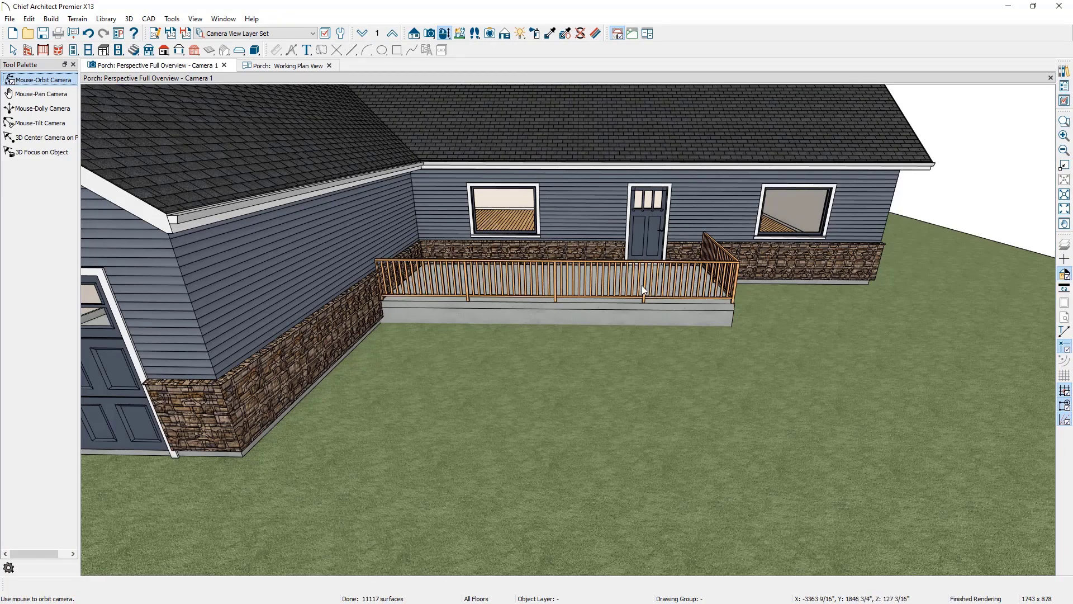
pyautogui.scroll(2, 656, 271)
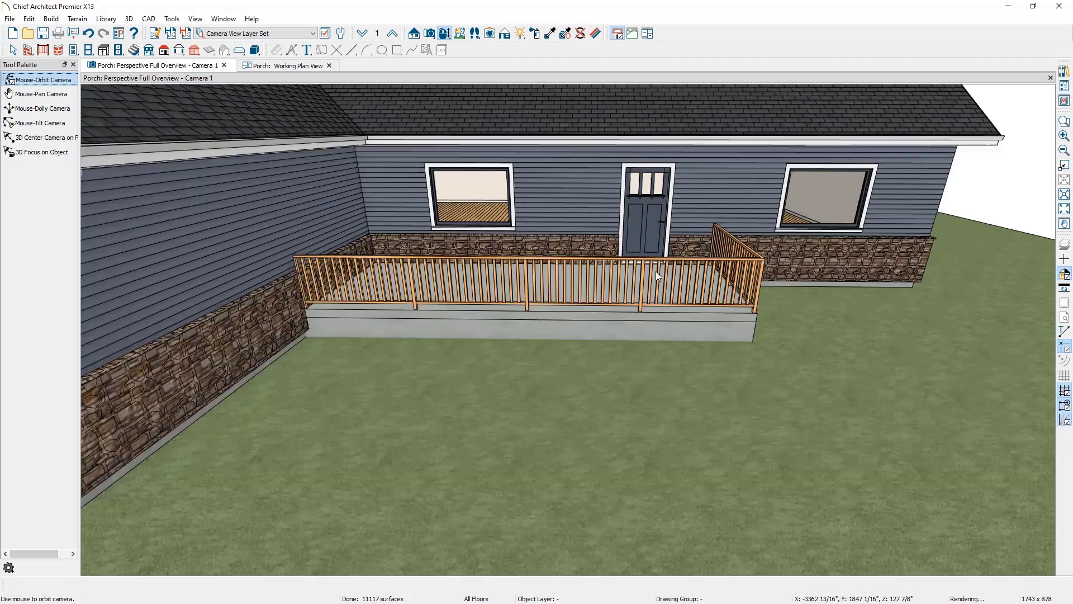
pyautogui.scroll(2, 656, 271)
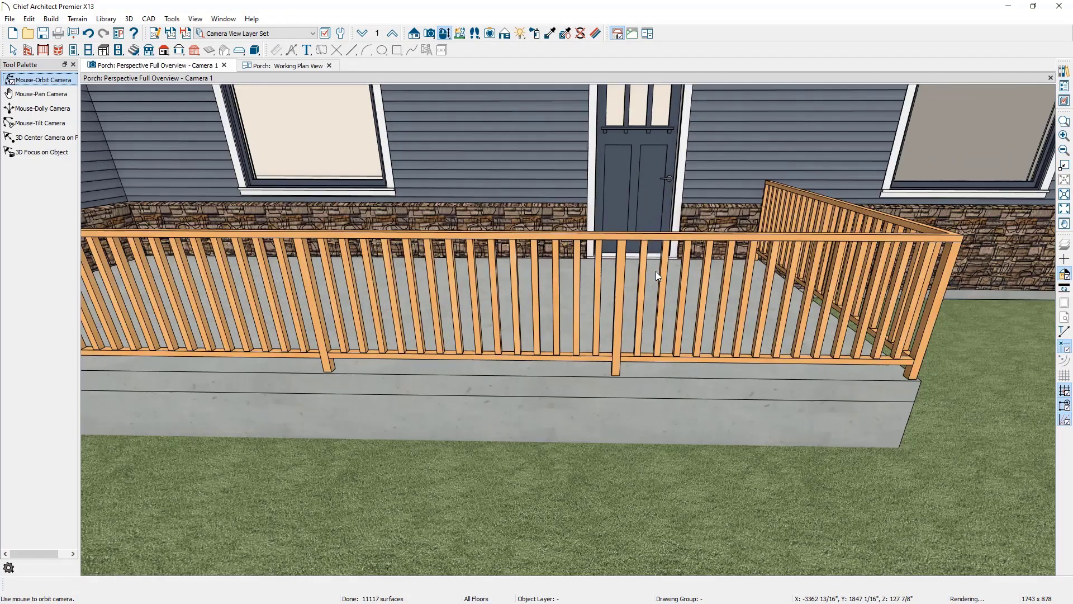
pyautogui.scroll(-1, 656, 271)
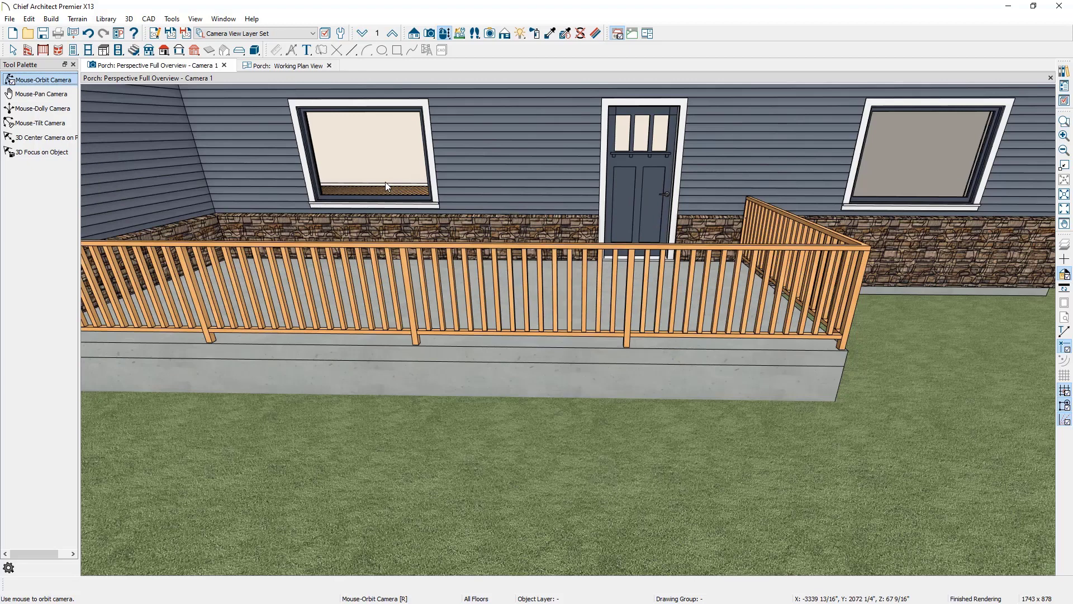
# - Place straight wooden stairs at the porch front edge below the door
pyautogui.click(133, 50)
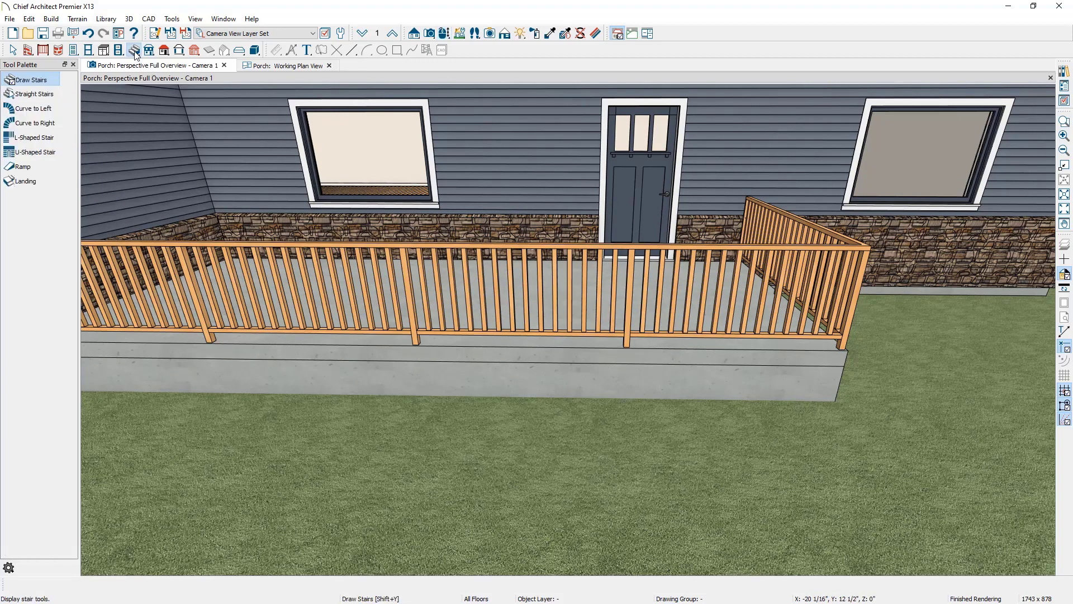
pyautogui.click(45, 95)
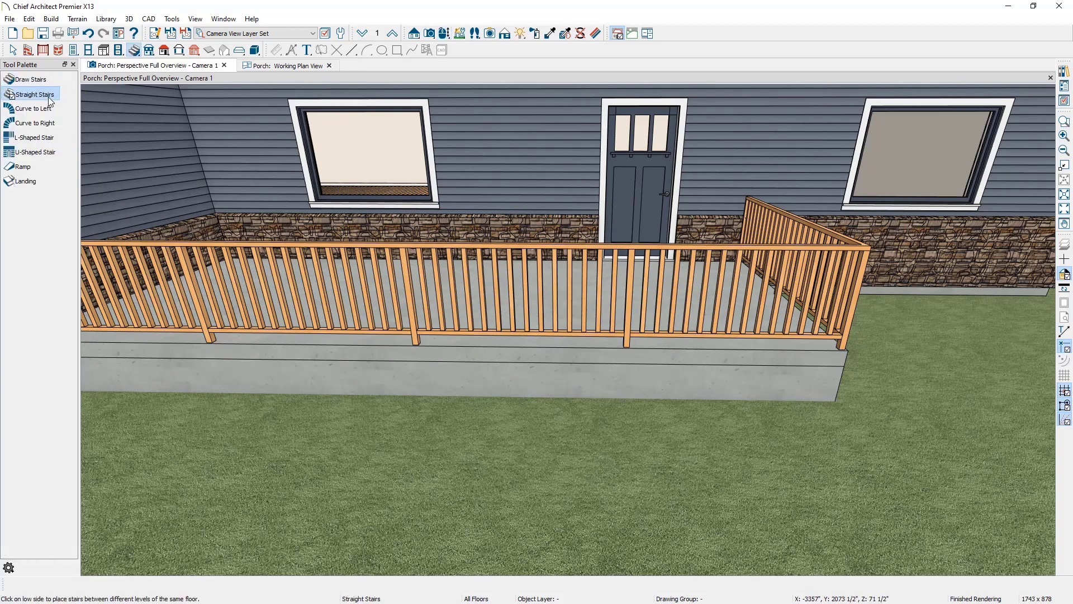
pyautogui.click(655, 352)
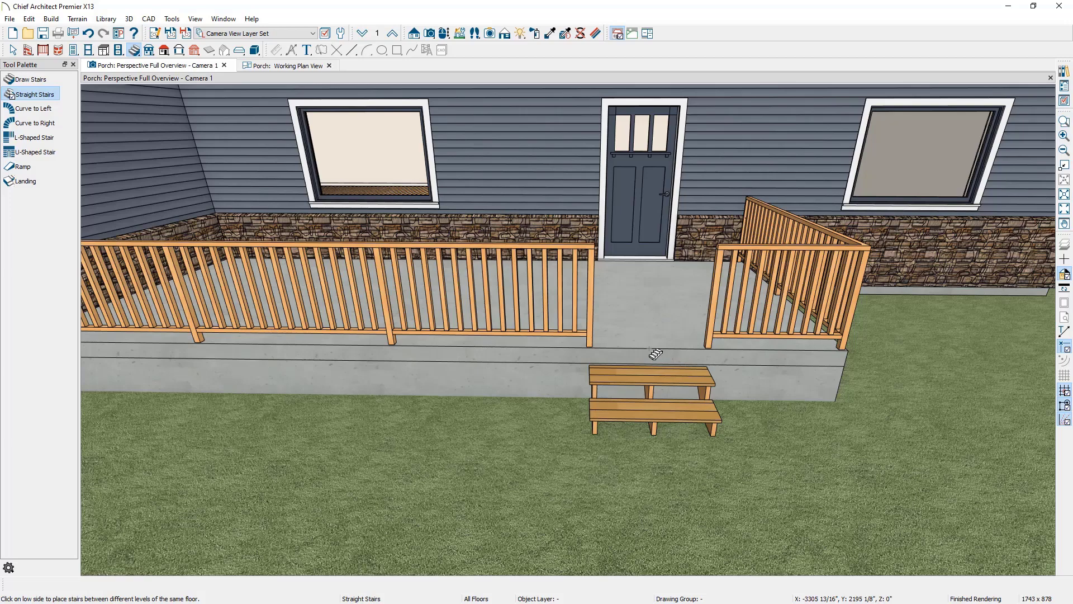
pyautogui.press('space')
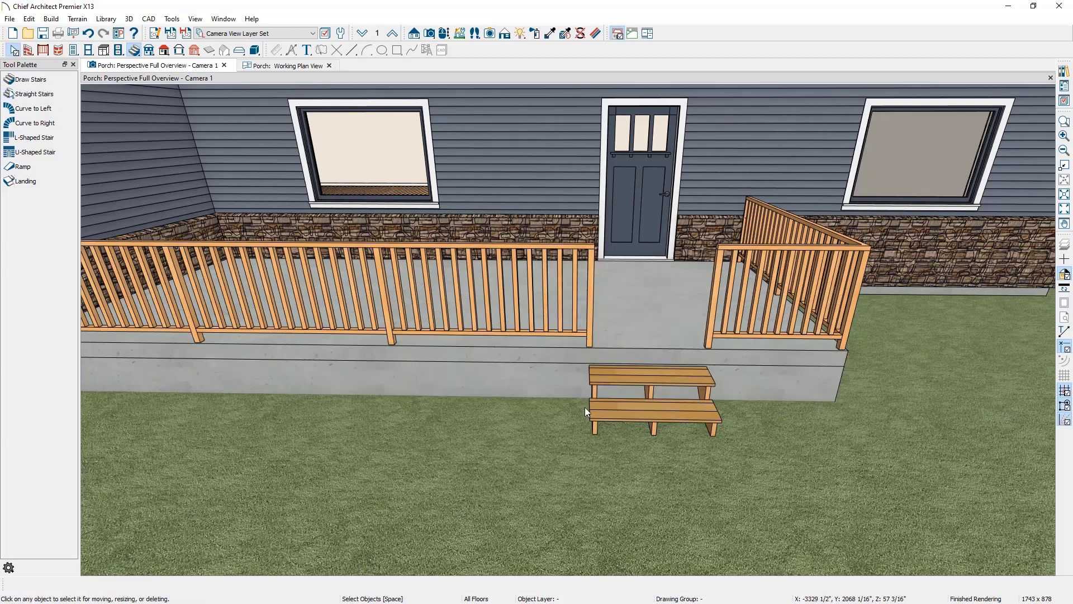
# - Set the entry steps to 60 inches wide and 22 inches long
pyautogui.doubleClick(620, 379)
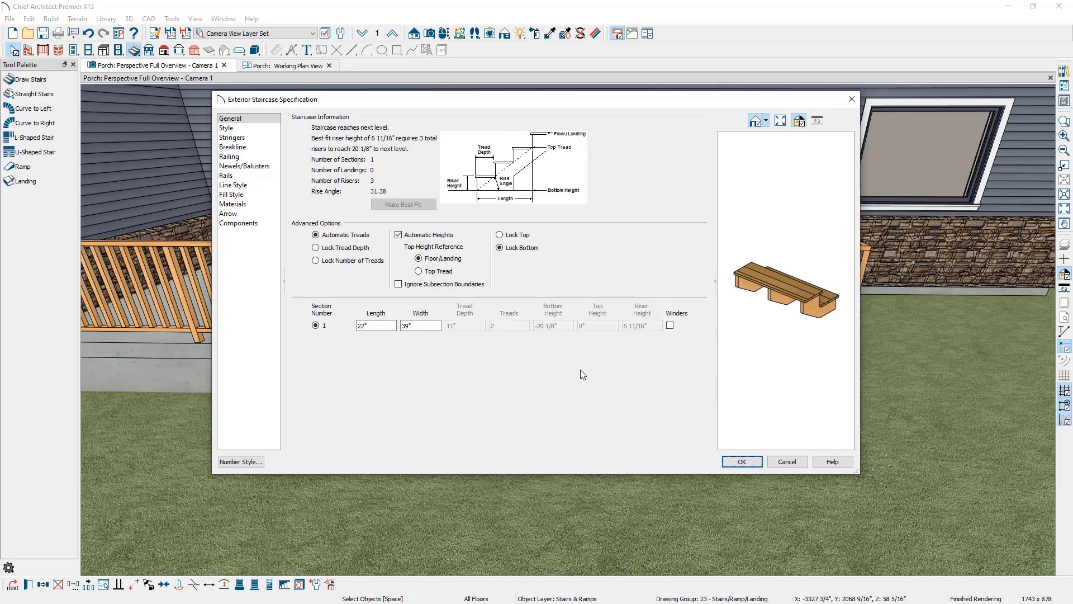
pyautogui.doubleClick(413, 325)
pyautogui.click(364, 325)
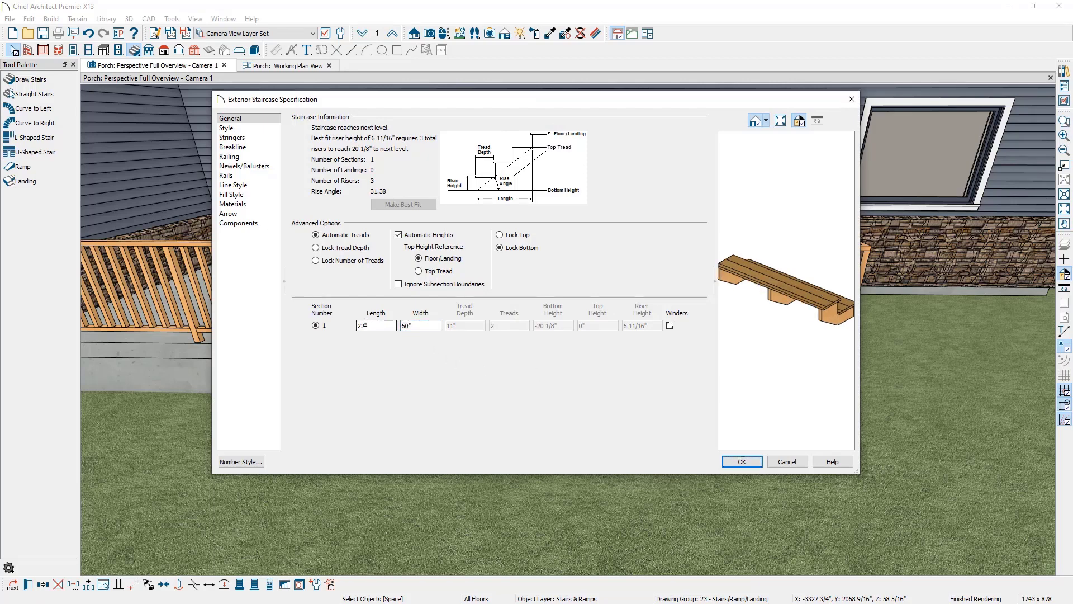
pyautogui.write('22')
pyautogui.click(341, 291)
# - Set tread overhang and thickness to 0, with closed risers and a closed underside
pyautogui.click(252, 129)
pyautogui.moveTo(838, 335); pyautogui.dragTo(684, 283)
pyautogui.press('Tab')
pyautogui.write('0')
pyautogui.press('Tab')
pyautogui.write('0')
pyautogui.press('Tab')
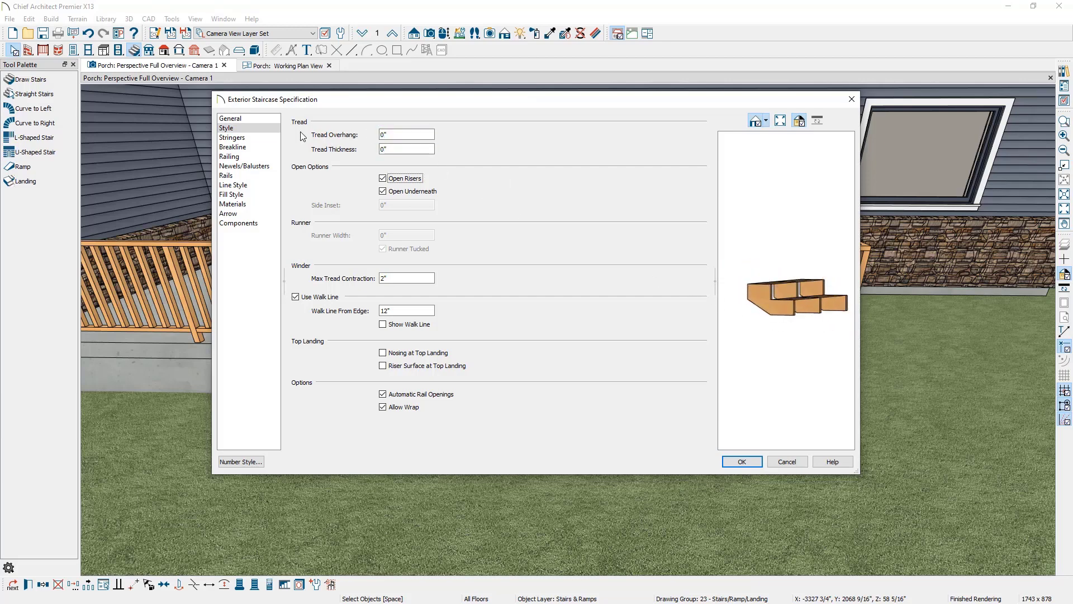
pyautogui.moveTo(791, 326); pyautogui.dragTo(766, 341)
pyautogui.click(405, 179)
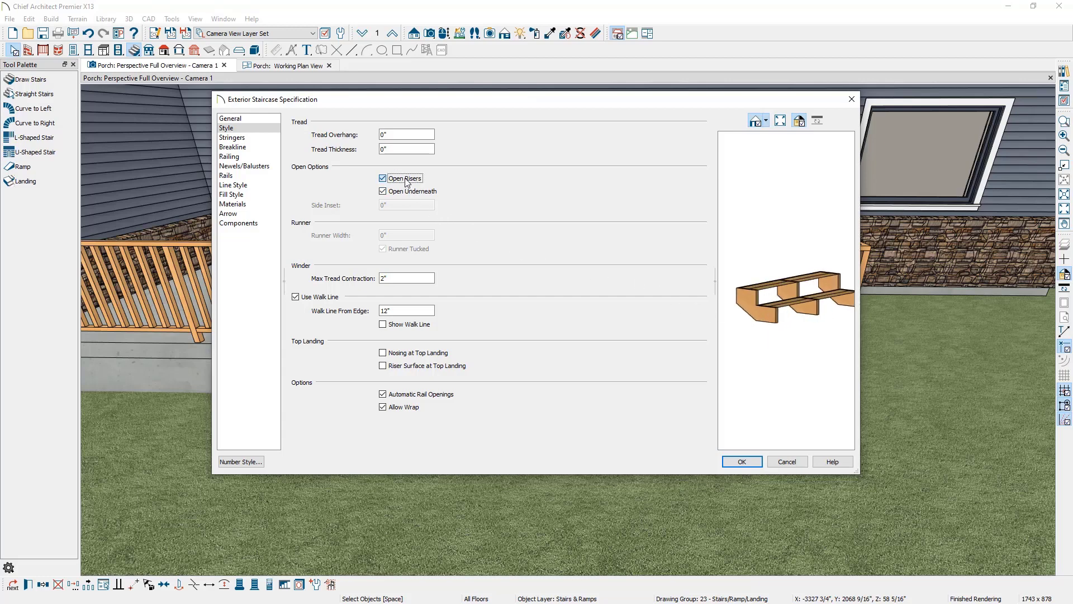
pyautogui.click(406, 192)
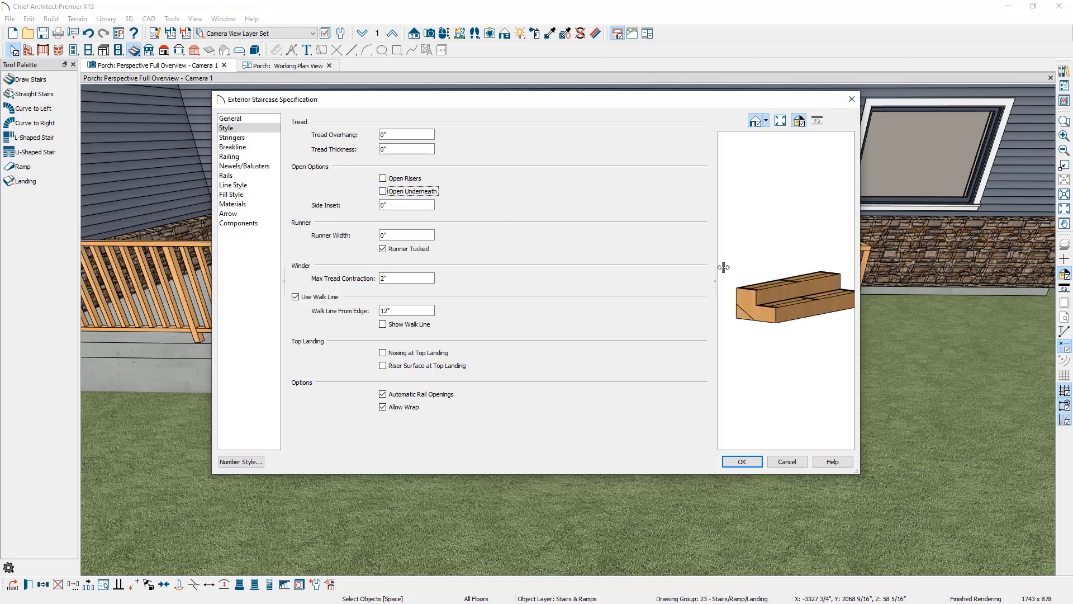
pyautogui.moveTo(825, 294); pyautogui.dragTo(767, 323)
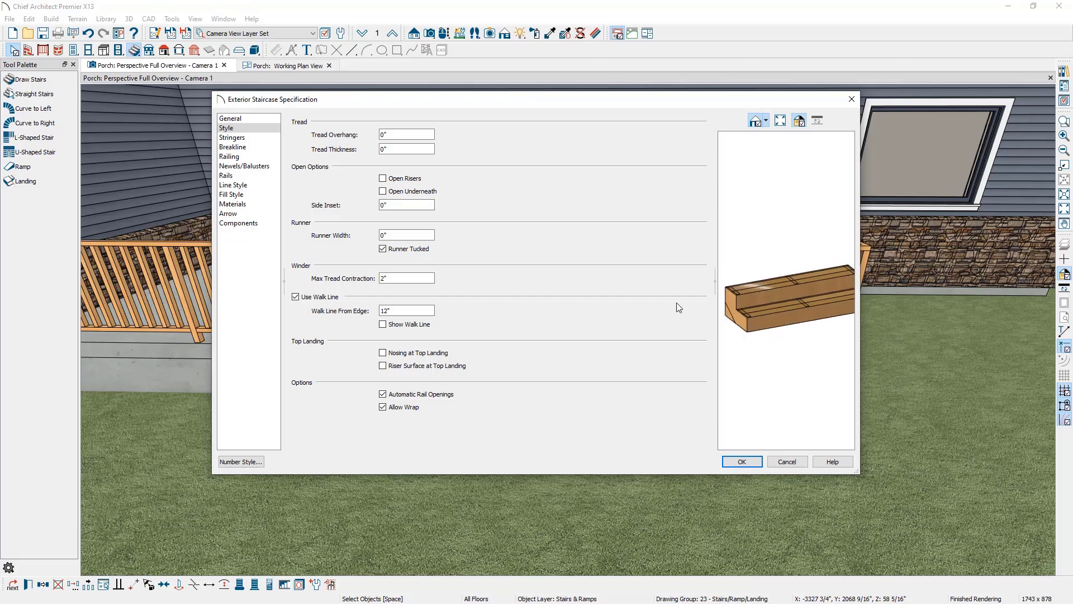
# - Set stringers to None, add railings on both left and right sides, and apply
pyautogui.click(266, 143)
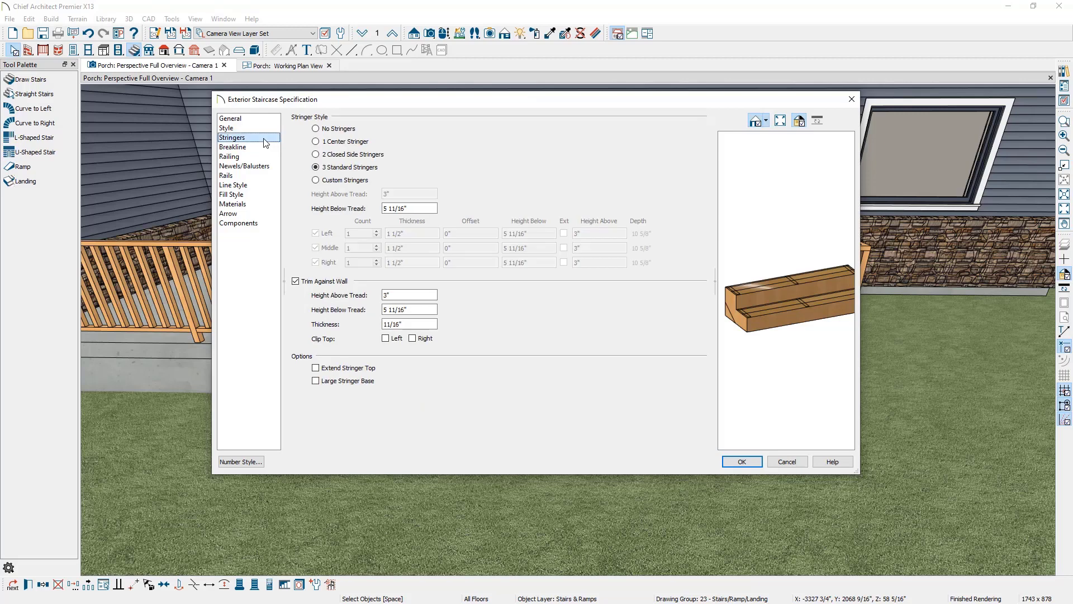
pyautogui.click(348, 130)
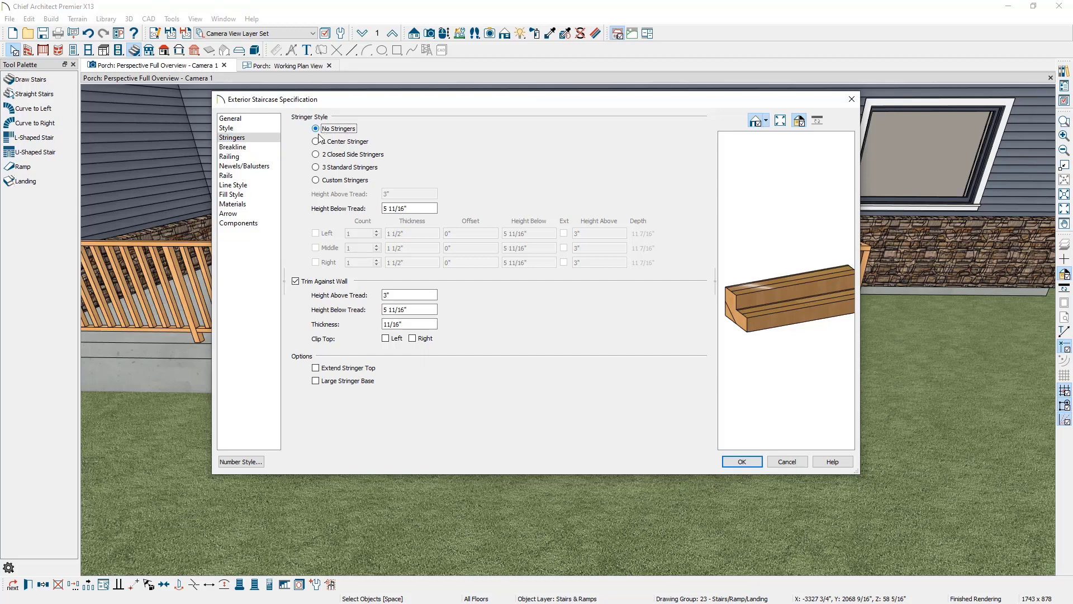
pyautogui.click(252, 158)
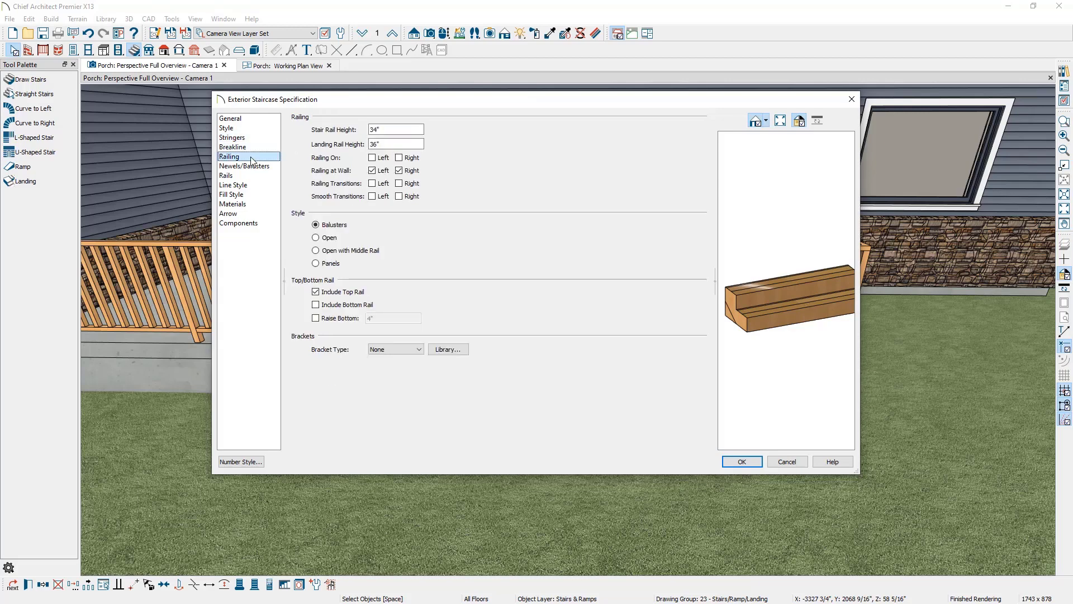
pyautogui.click(377, 158)
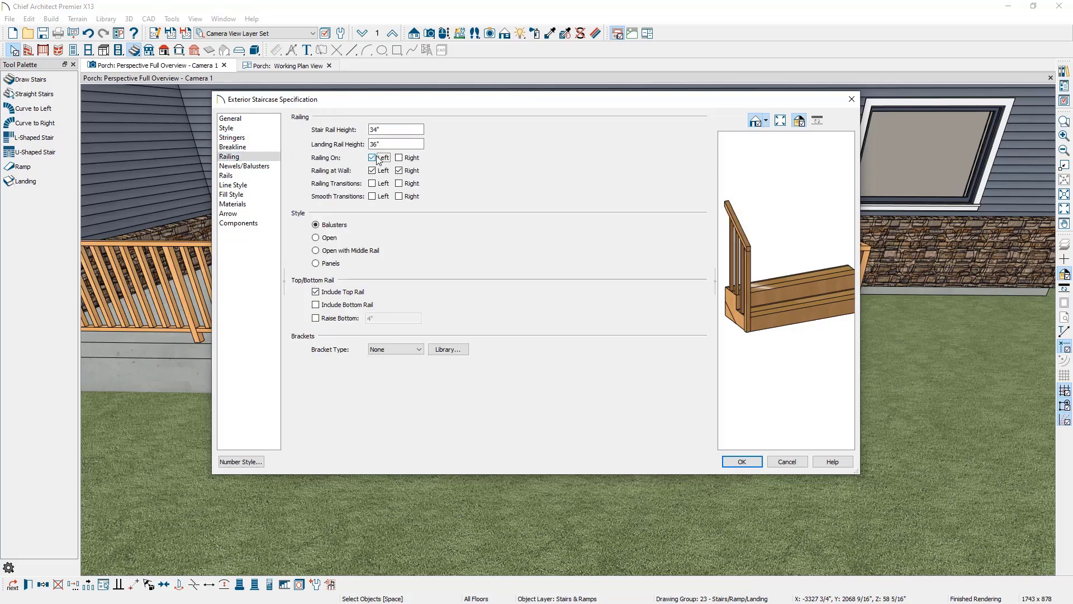
pyautogui.click(400, 158)
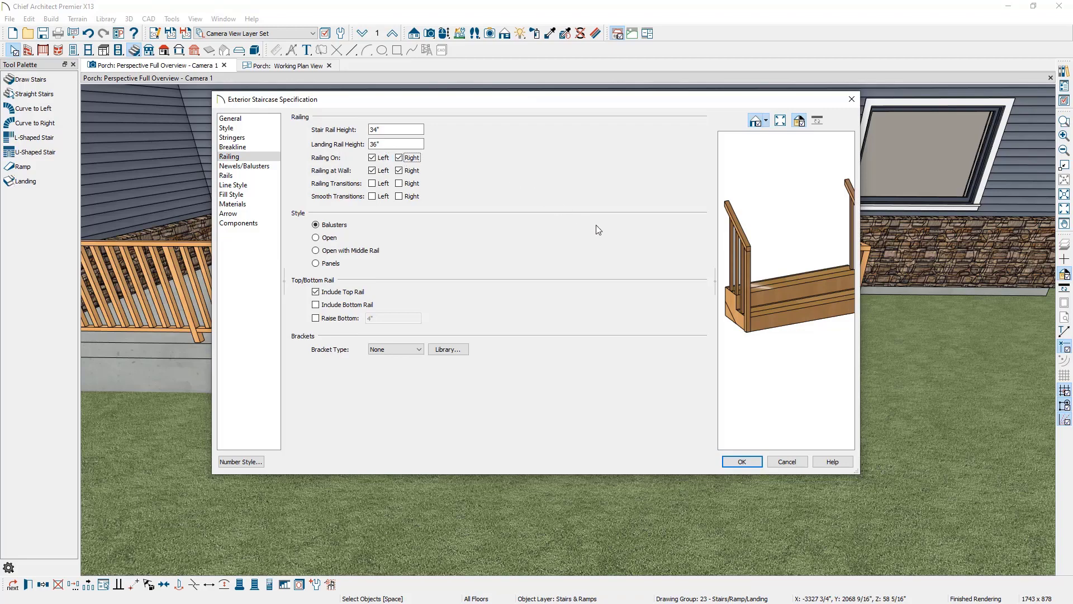
pyautogui.click(755, 462)
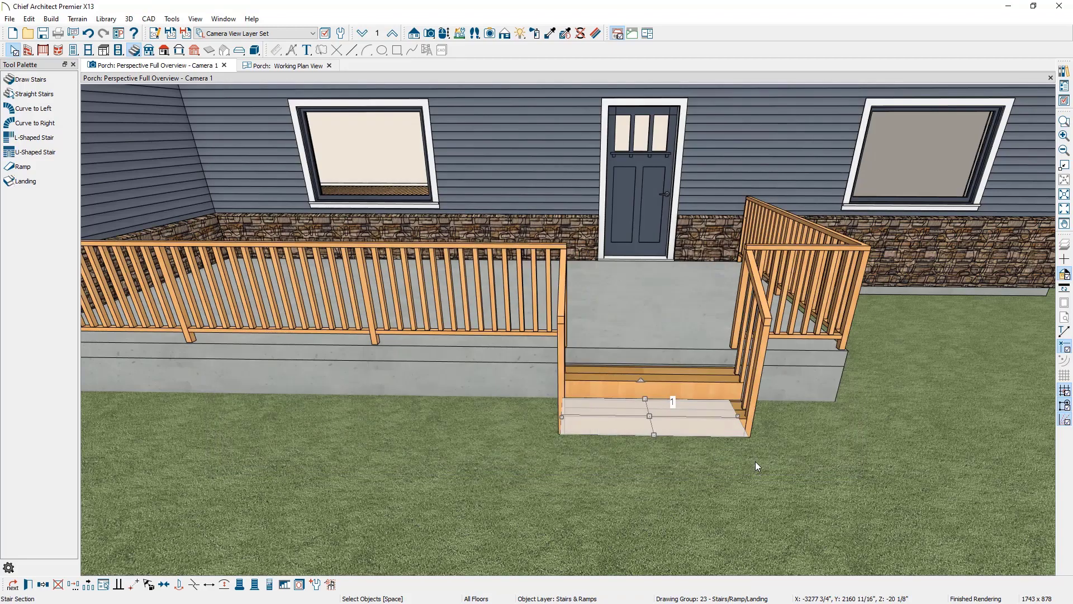
# - Orbit to the steps and load Concrete from the porch foundation with the Material Eyedropper
pyautogui.press('o')
pyautogui.moveTo(756, 466); pyautogui.dragTo(778, 457)
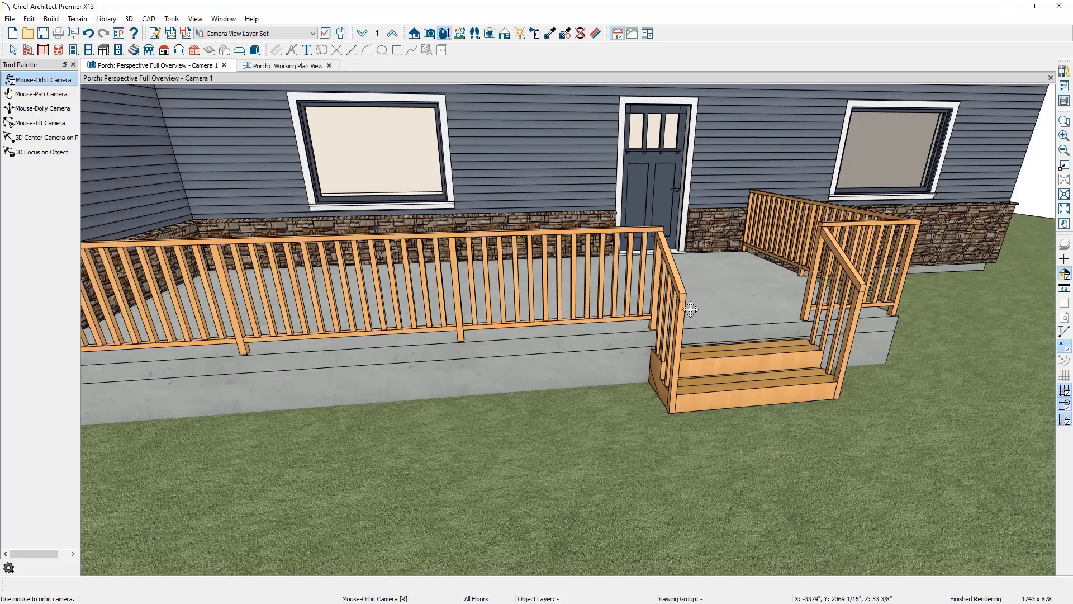
pyautogui.click(550, 33)
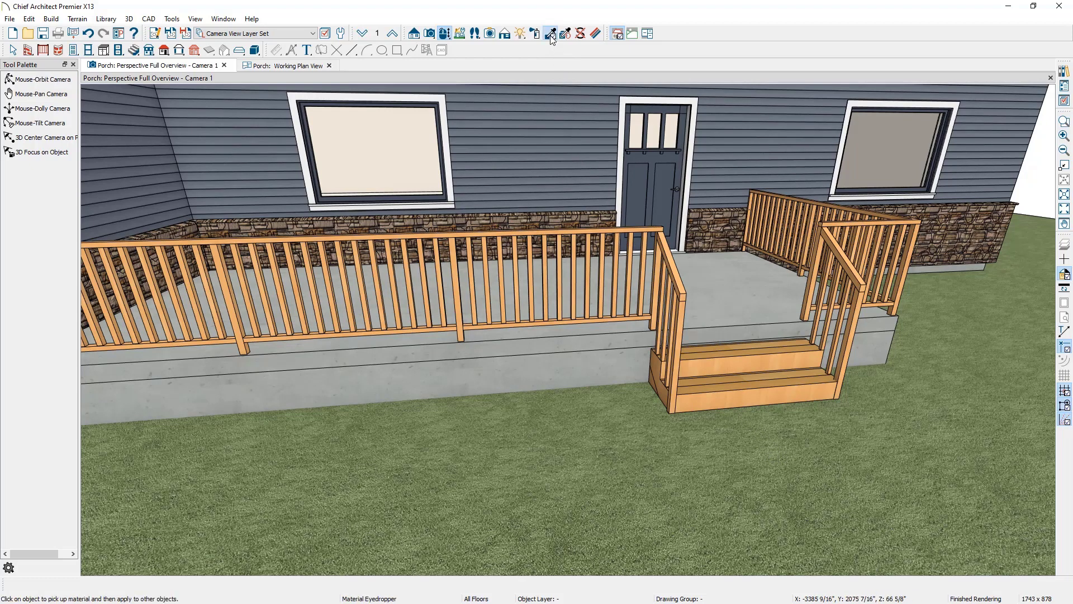
pyautogui.click(611, 358)
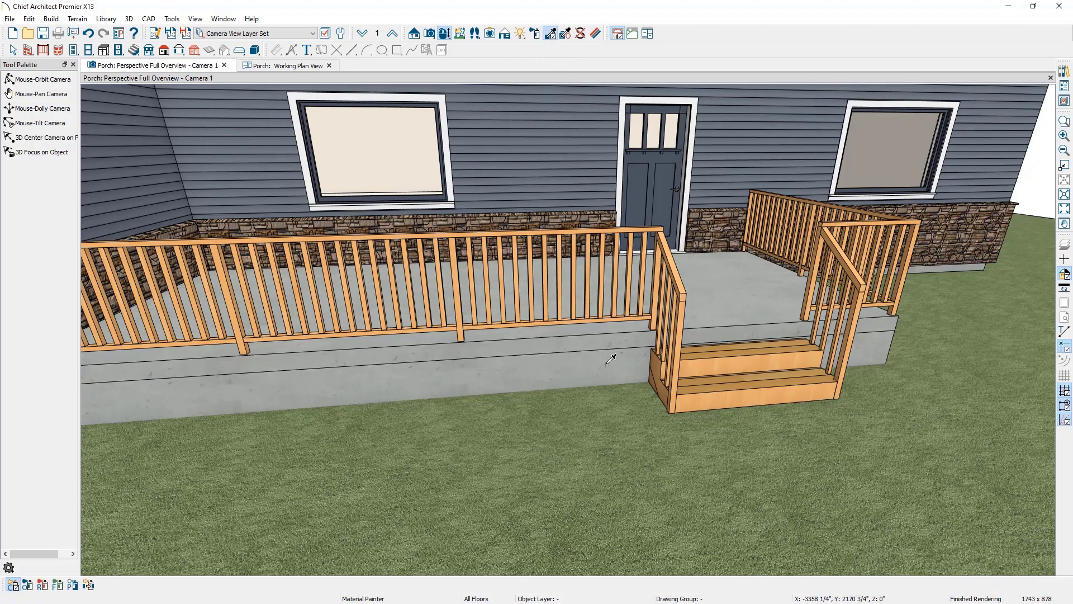